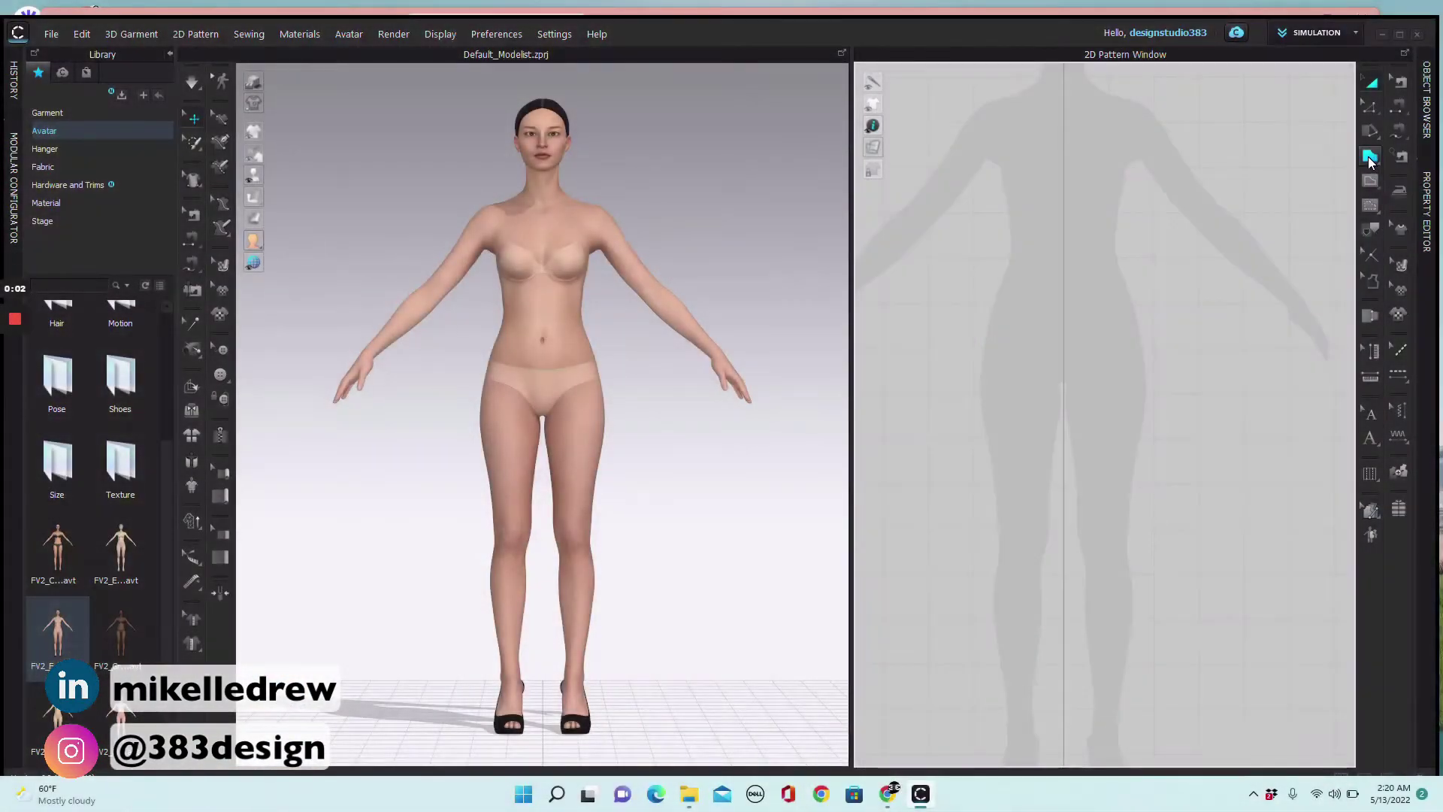
Draw a tall rectangle over the avatar's right hip and thigh in the 2D pattern window
left_click(1369, 160)
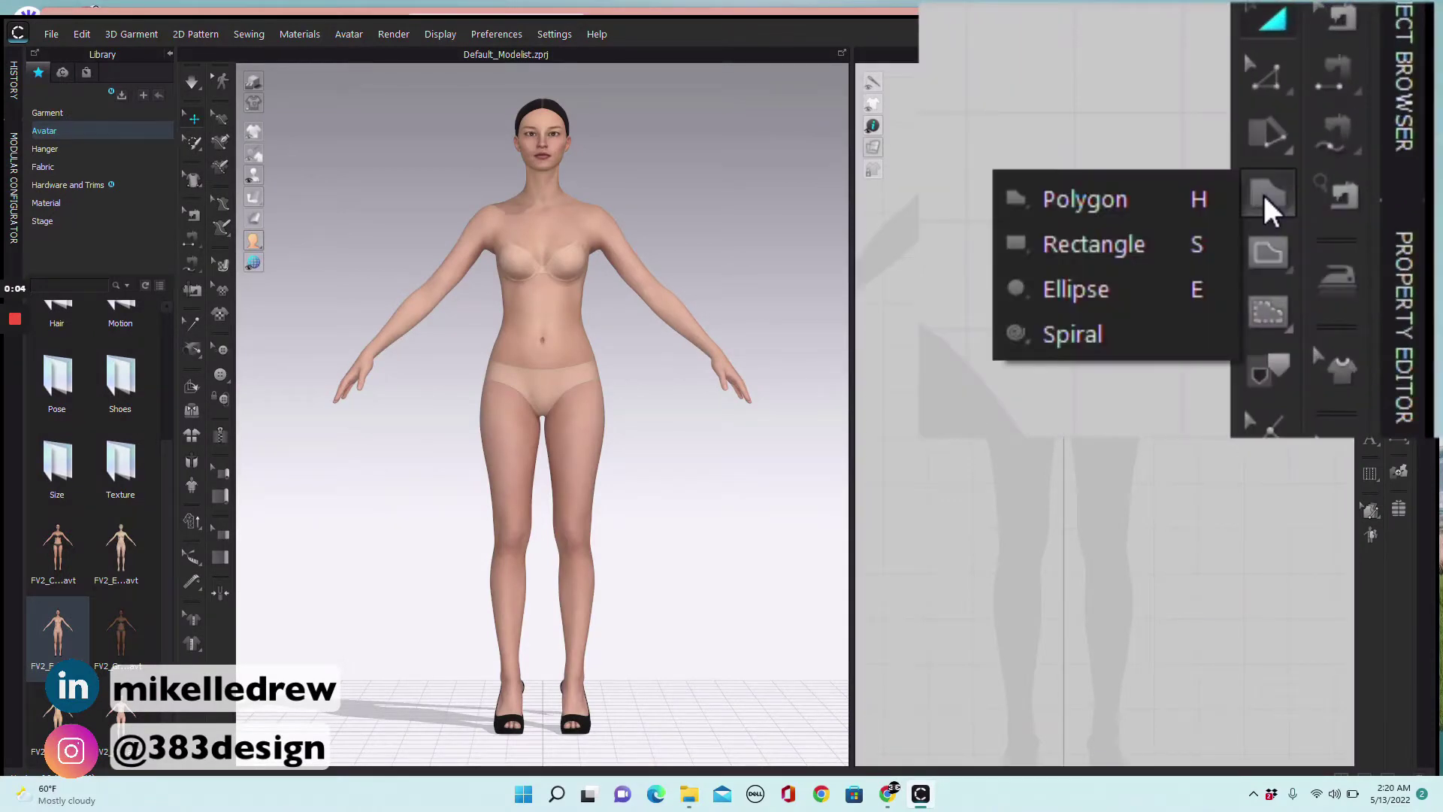
left_click(1311, 175)
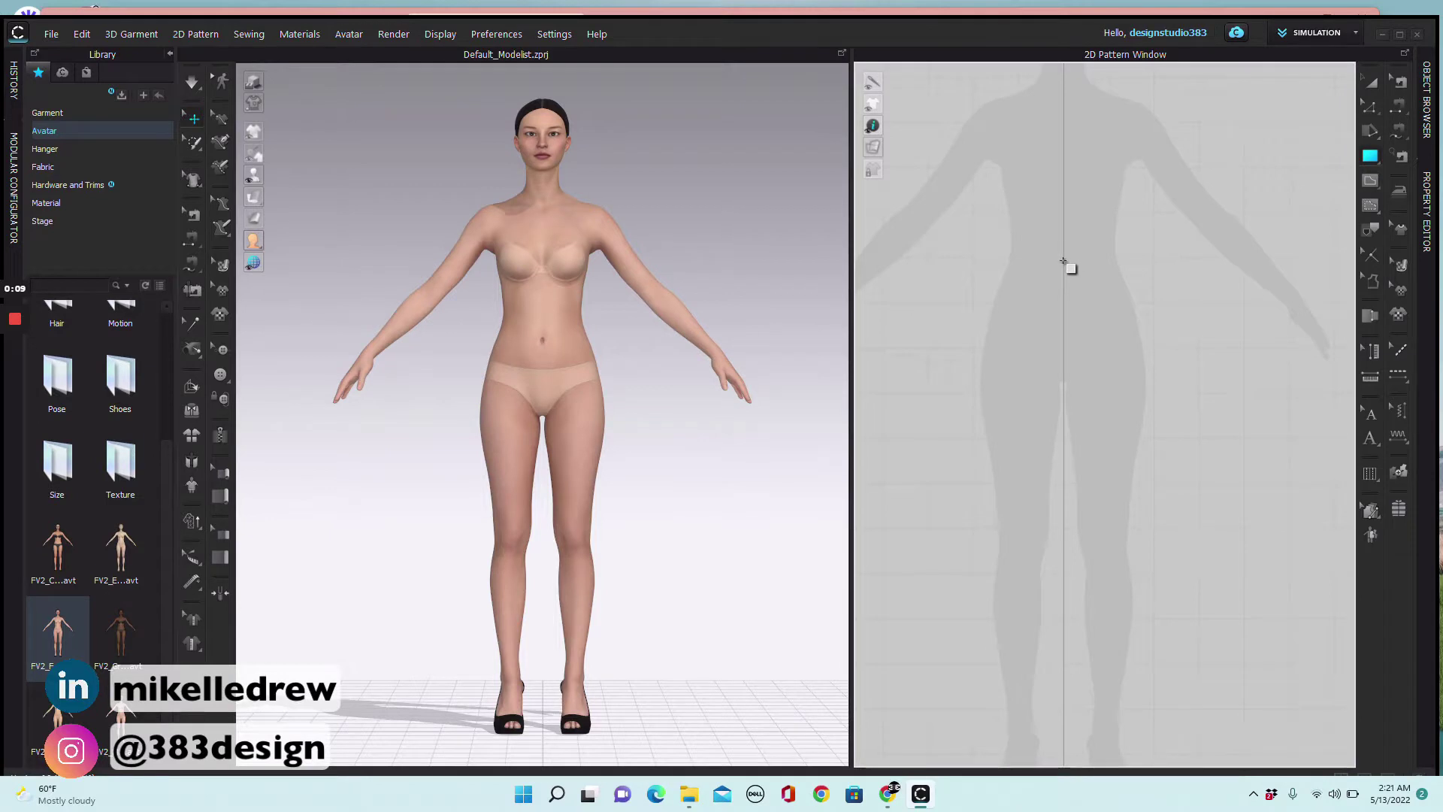
left_click_drag(1063, 259, 1155, 537)
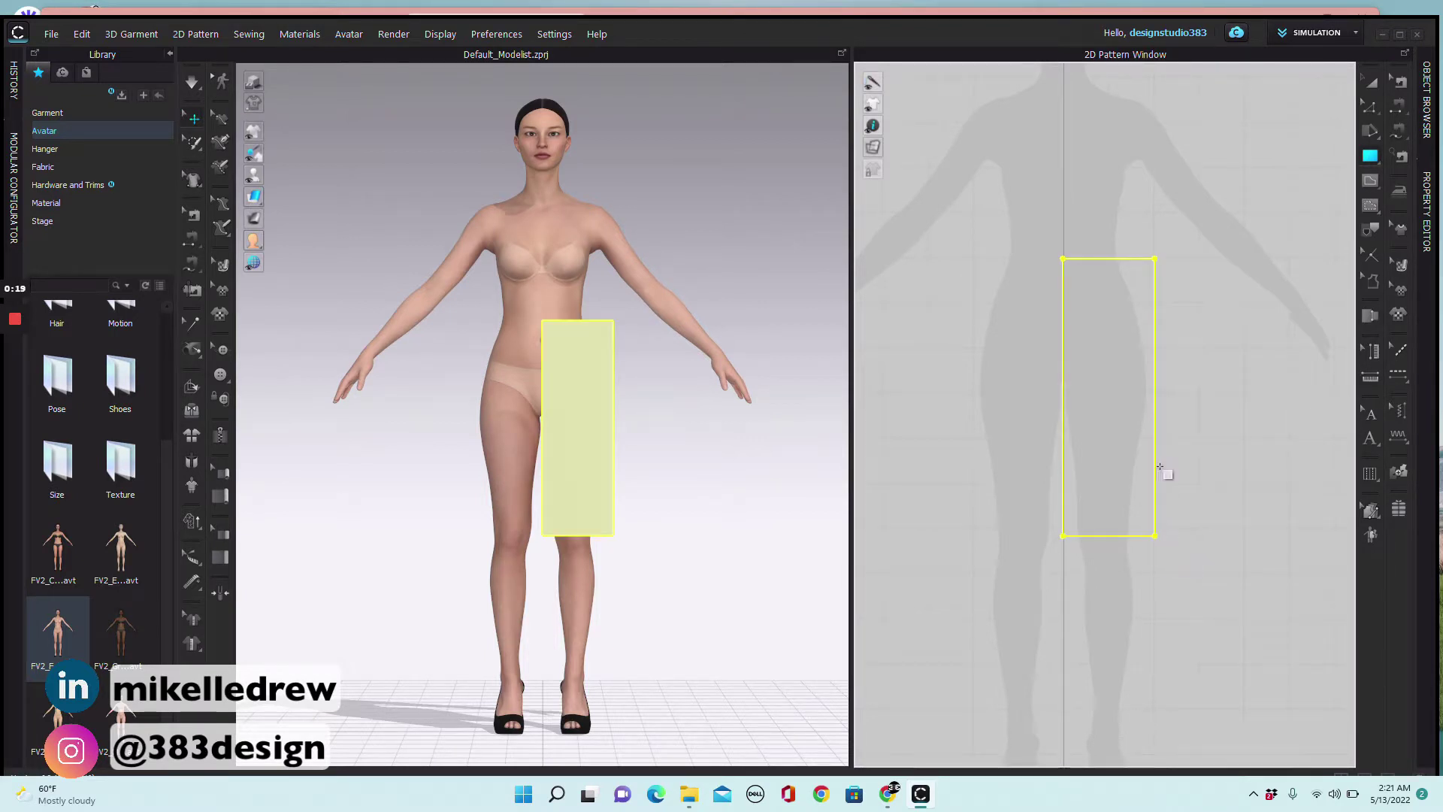
scroll(1154, 362, "up", 3)
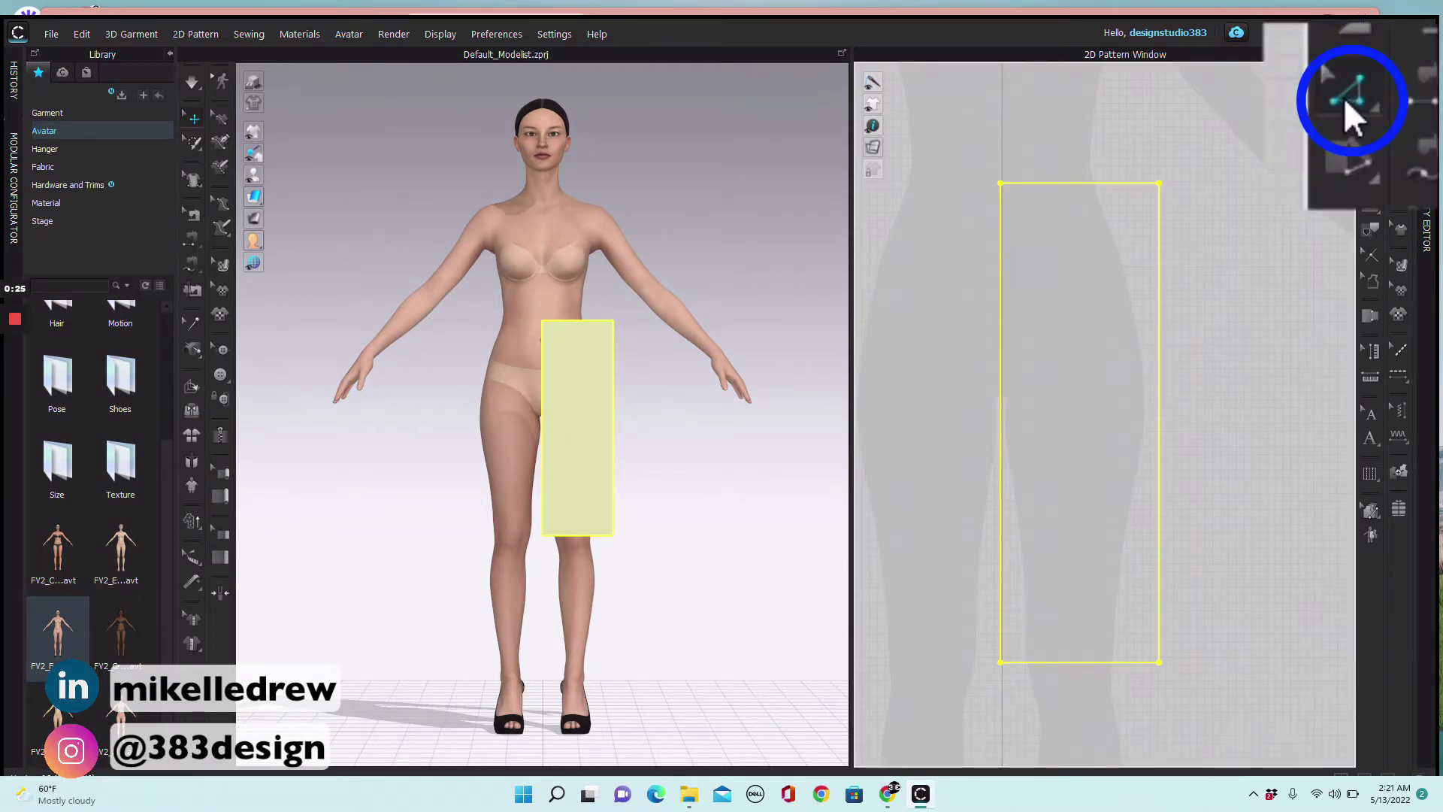
Pull the rectangle's top-right corner inward so the side edge slants toward the waist
left_click(1370, 107)
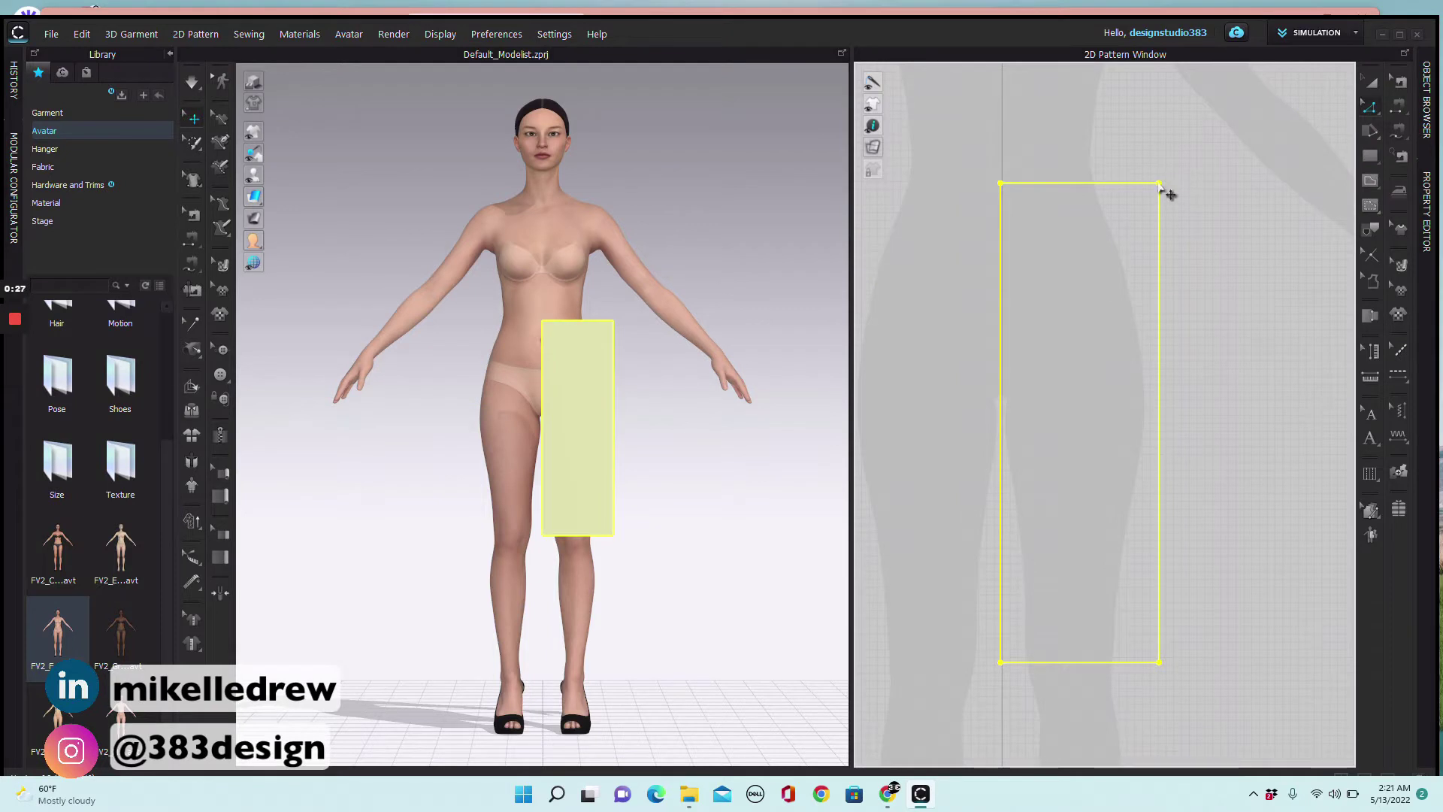
left_click_drag(1161, 186, 1105, 184)
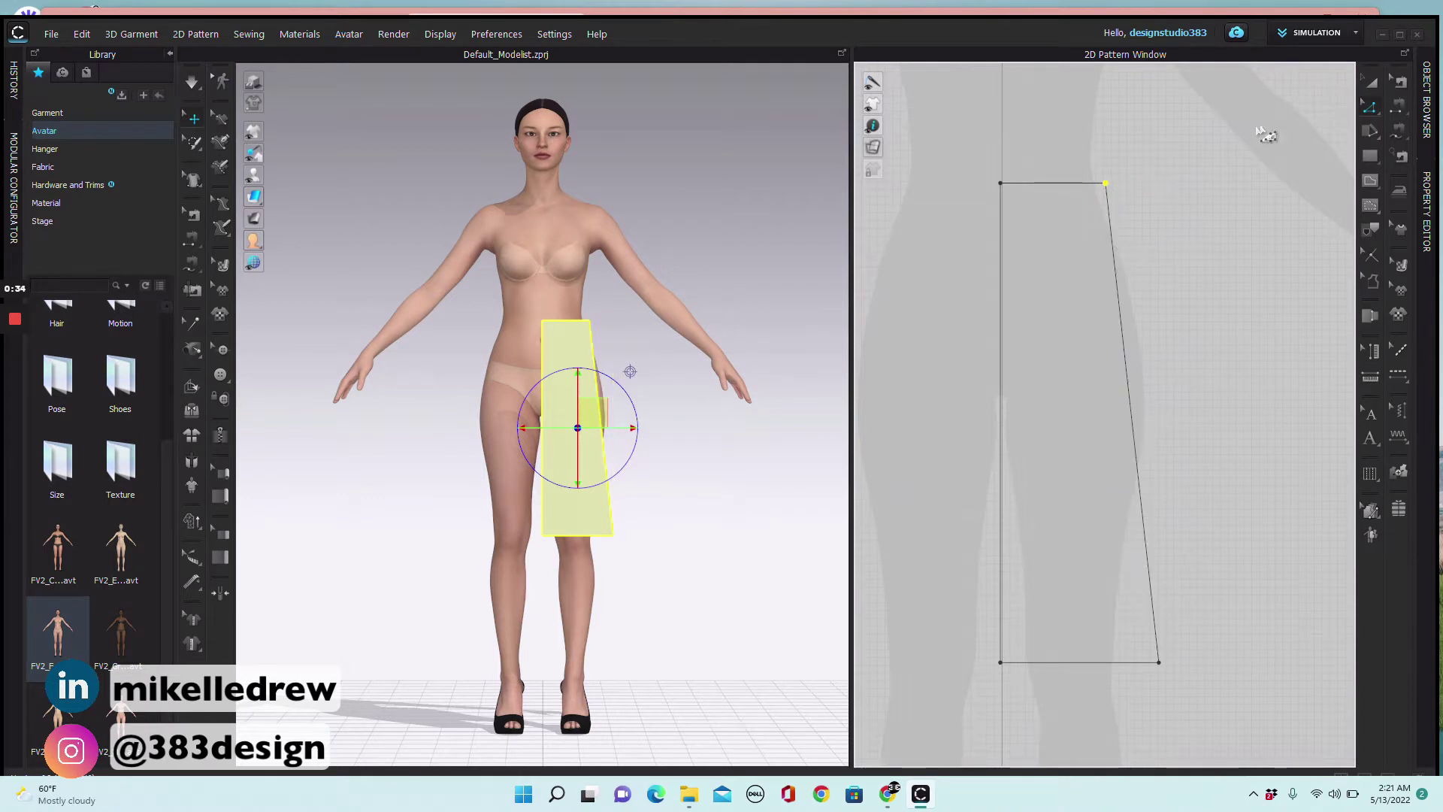
left_click(1368, 110)
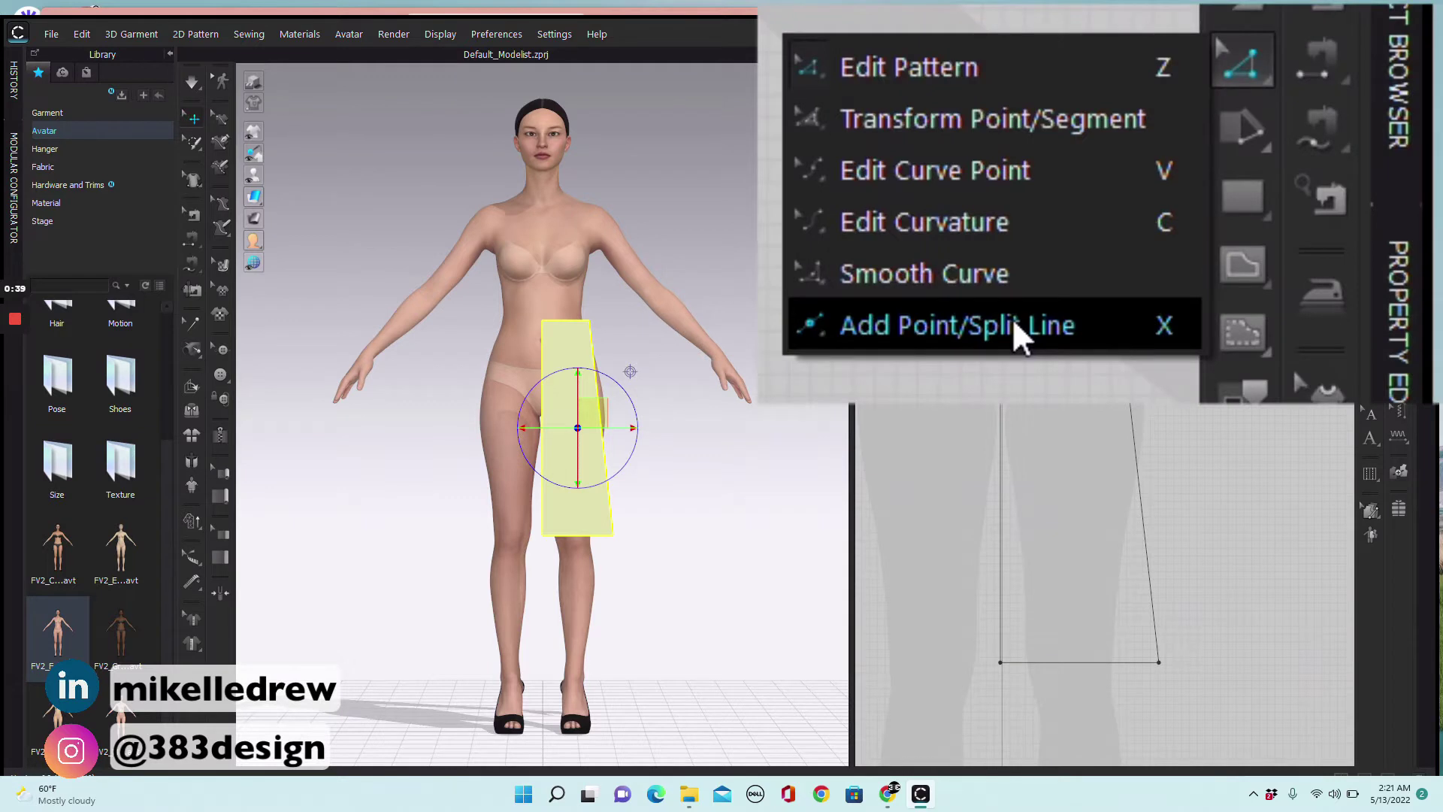
Add a point partway down the slanted right side and push it outward to form the hip
left_click(1013, 325)
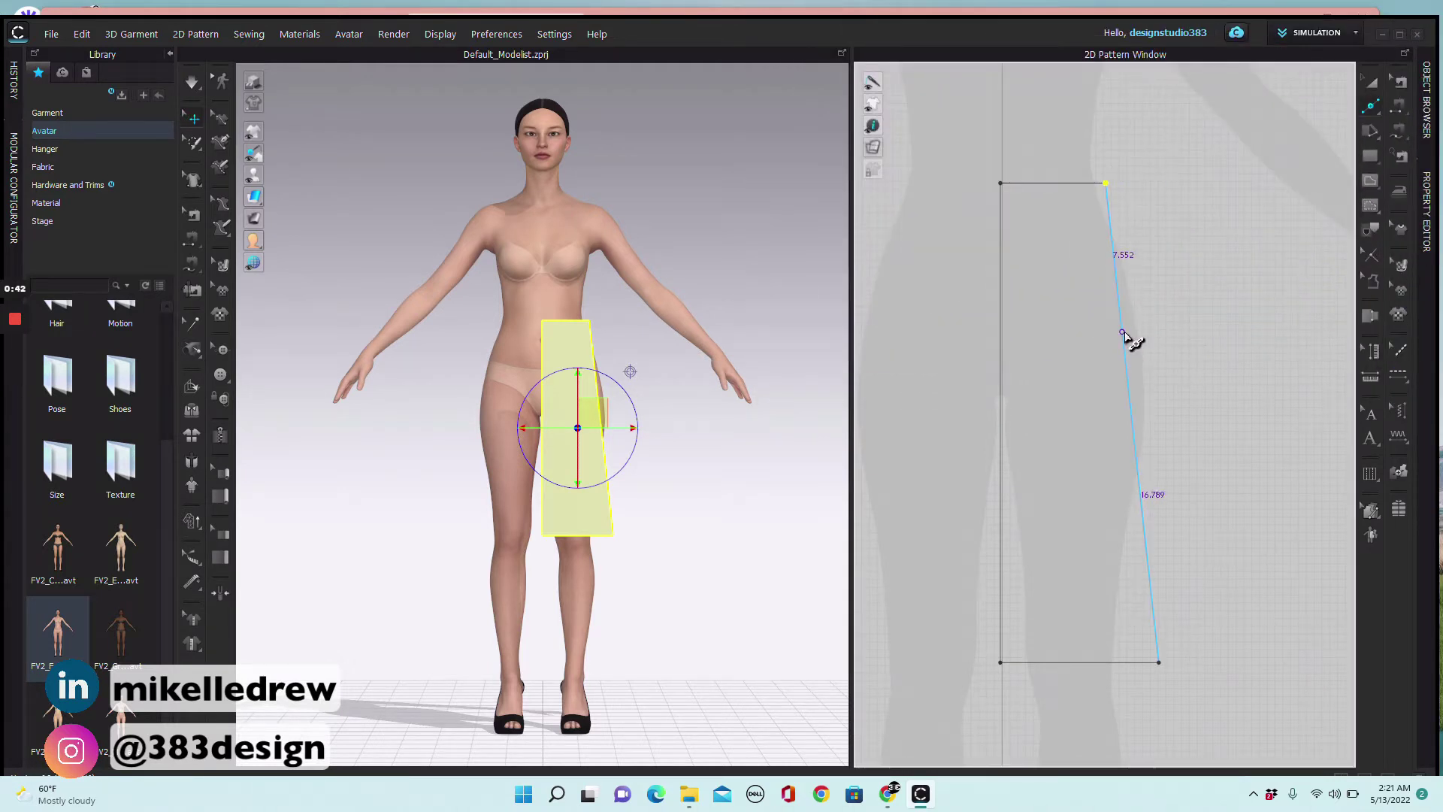
left_click(1124, 350)
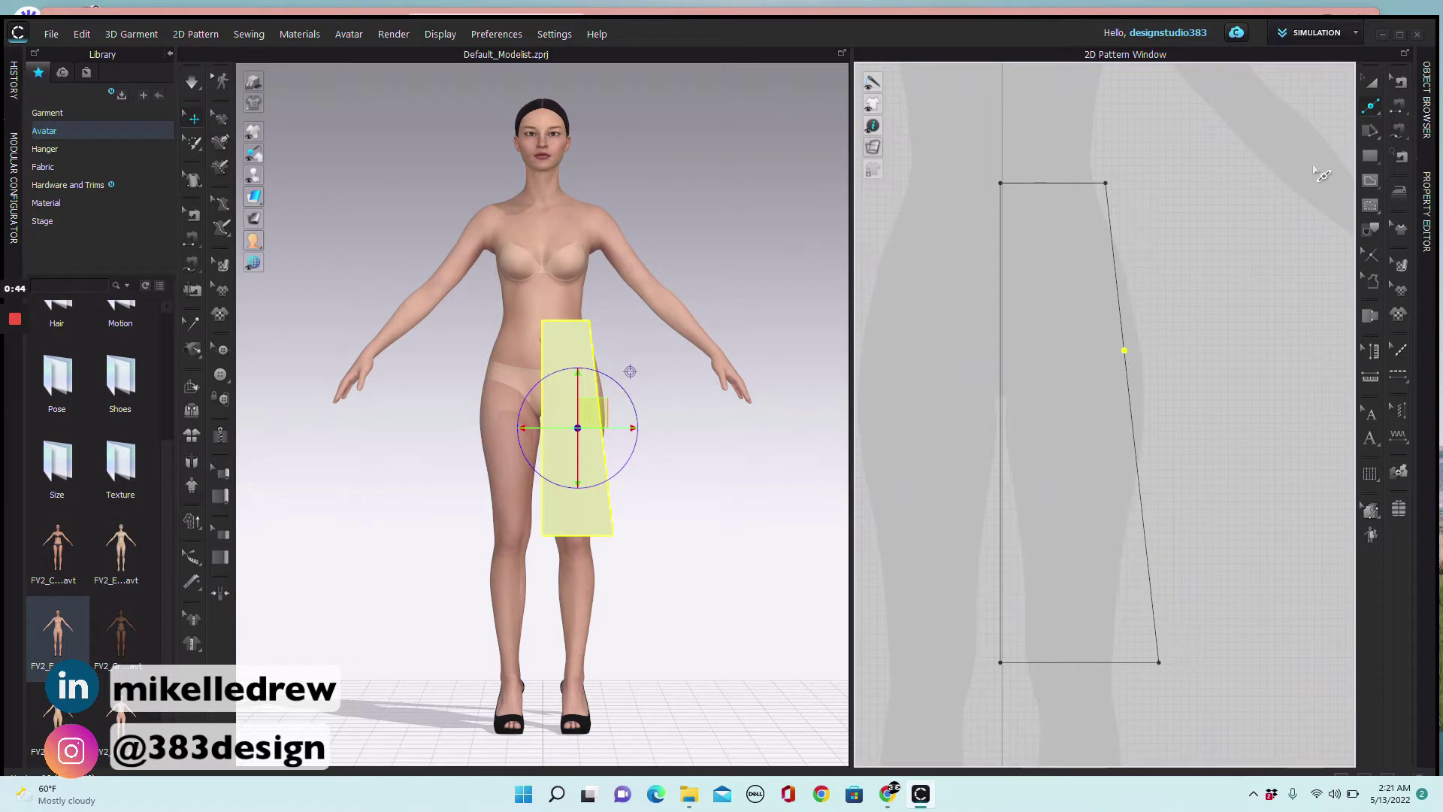
left_click(1366, 108)
left_click(1345, 119)
left_click_drag(1124, 353, 1150, 349)
scroll(1152, 350, "up", 3)
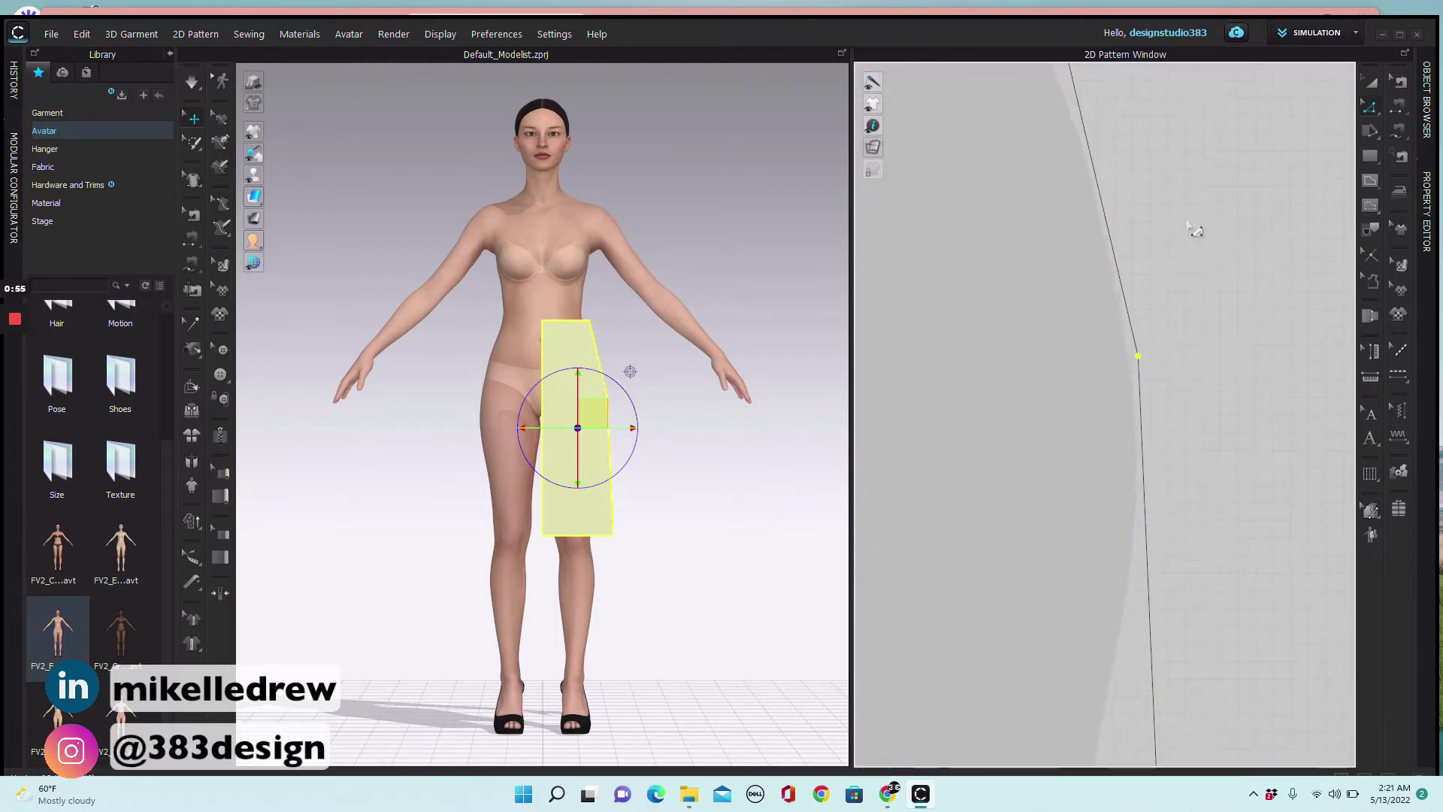
right_click_drag(1202, 242, 1246, 384)
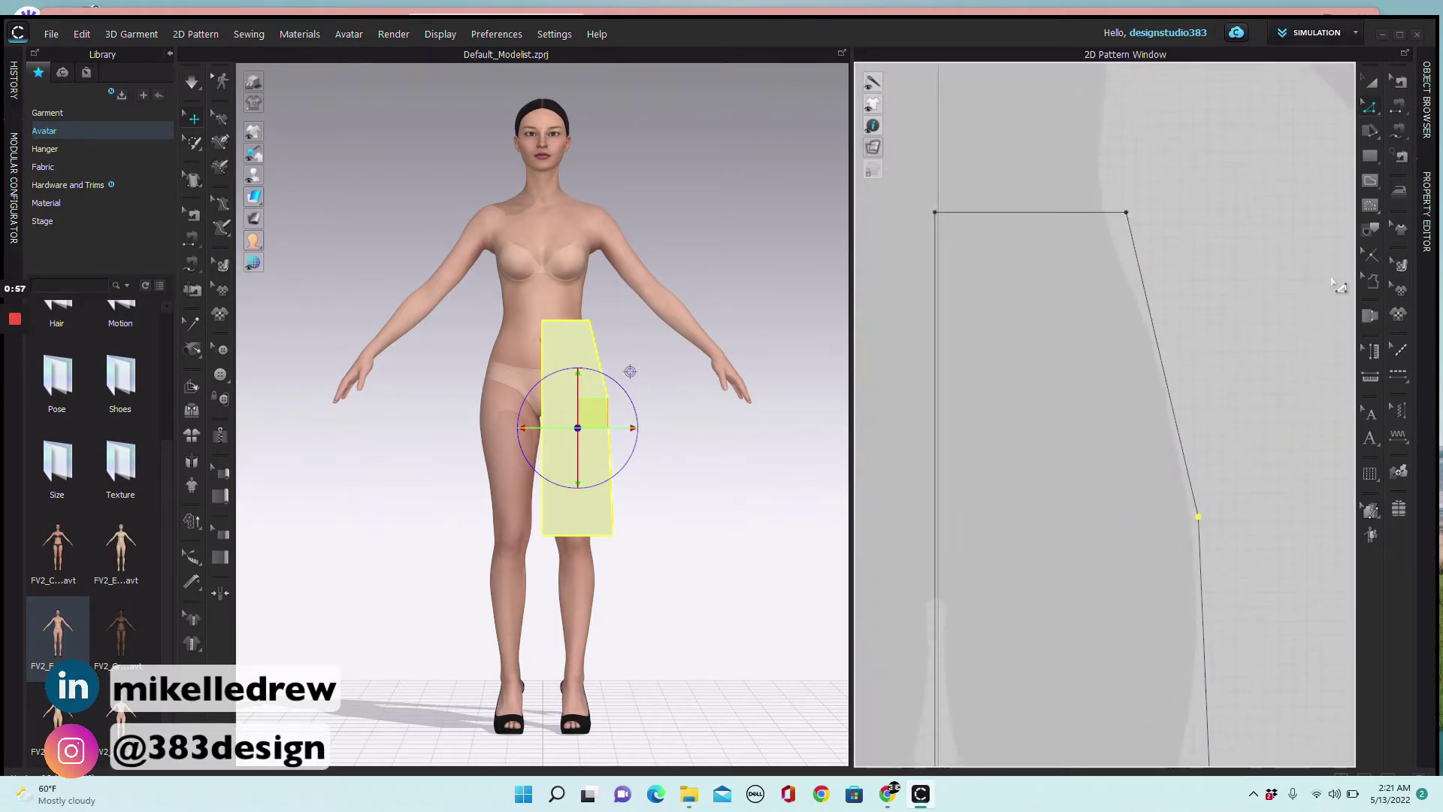
left_click(1369, 110)
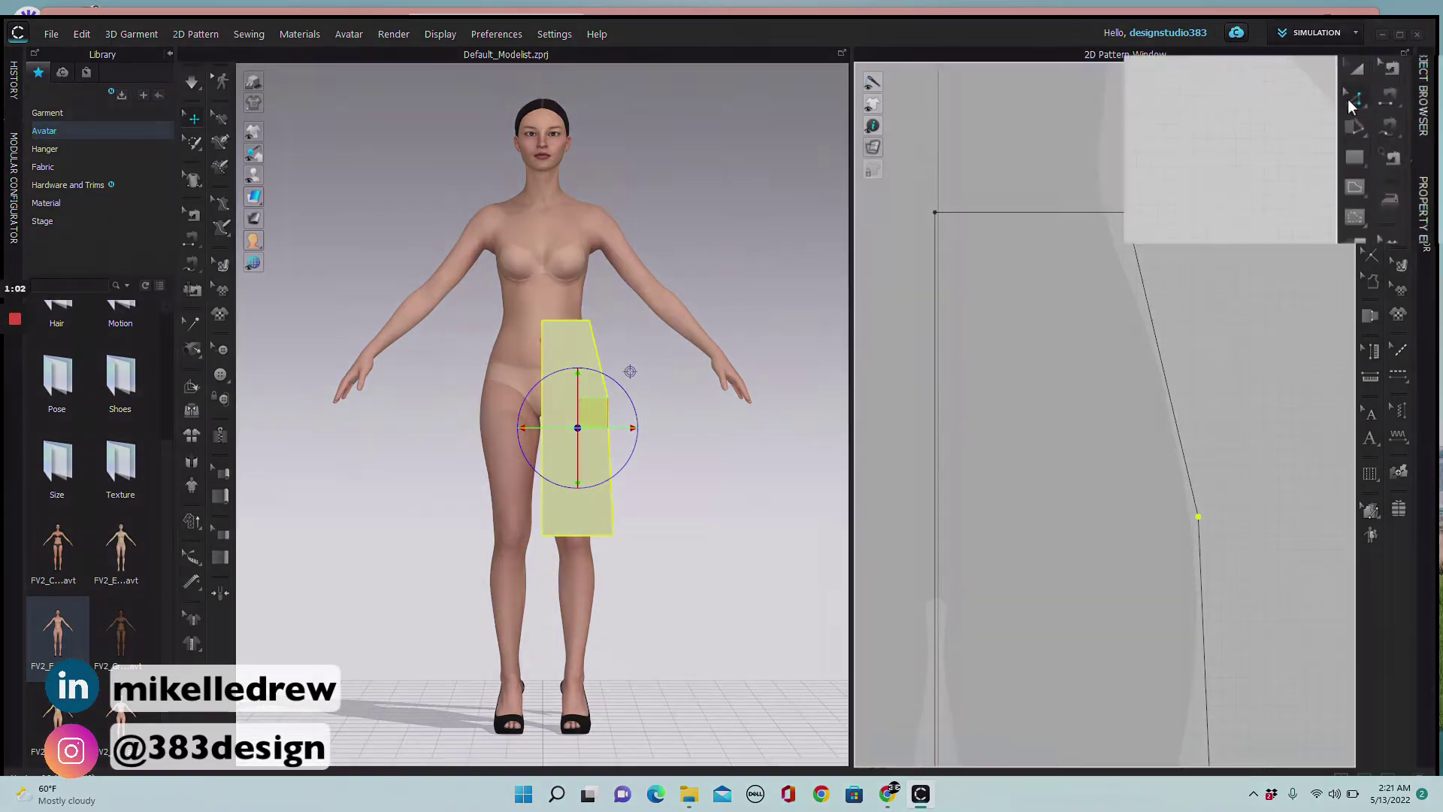
left_click(1369, 108)
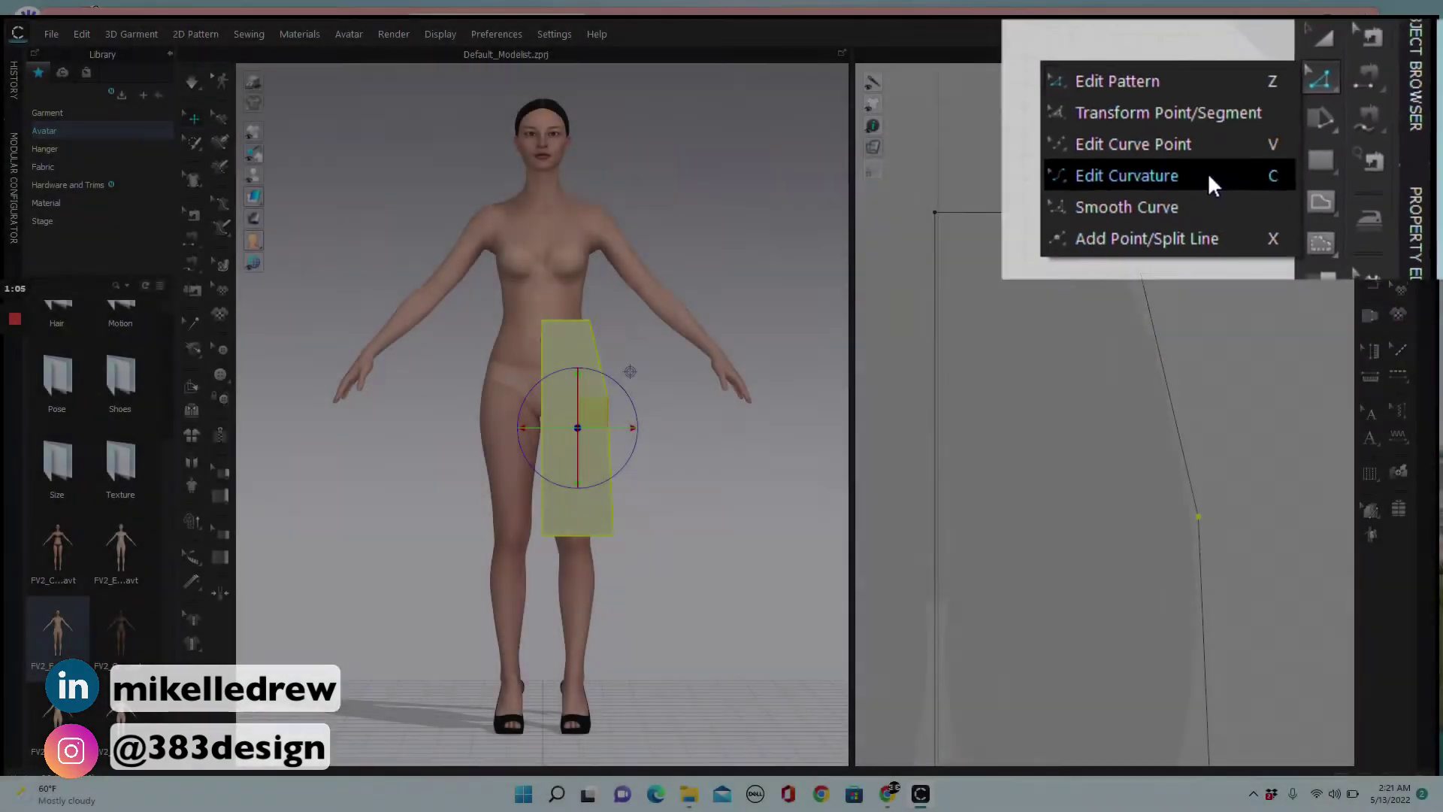
Bow the upper right side into a smooth hip curve and shift its top point inward
left_click(1292, 167)
left_click_drag(1184, 432, 1180, 401)
left_click(1372, 110)
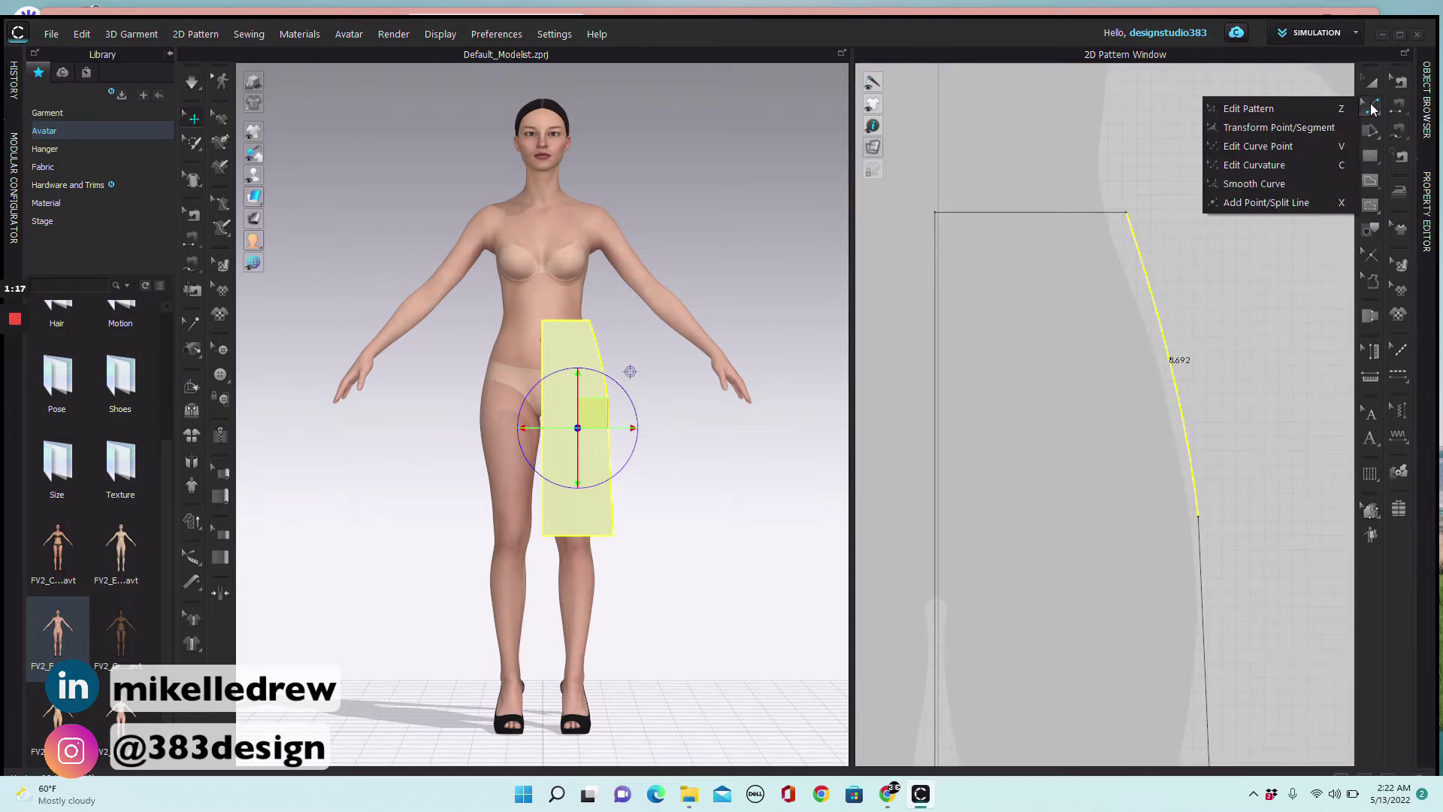
left_click(1277, 150)
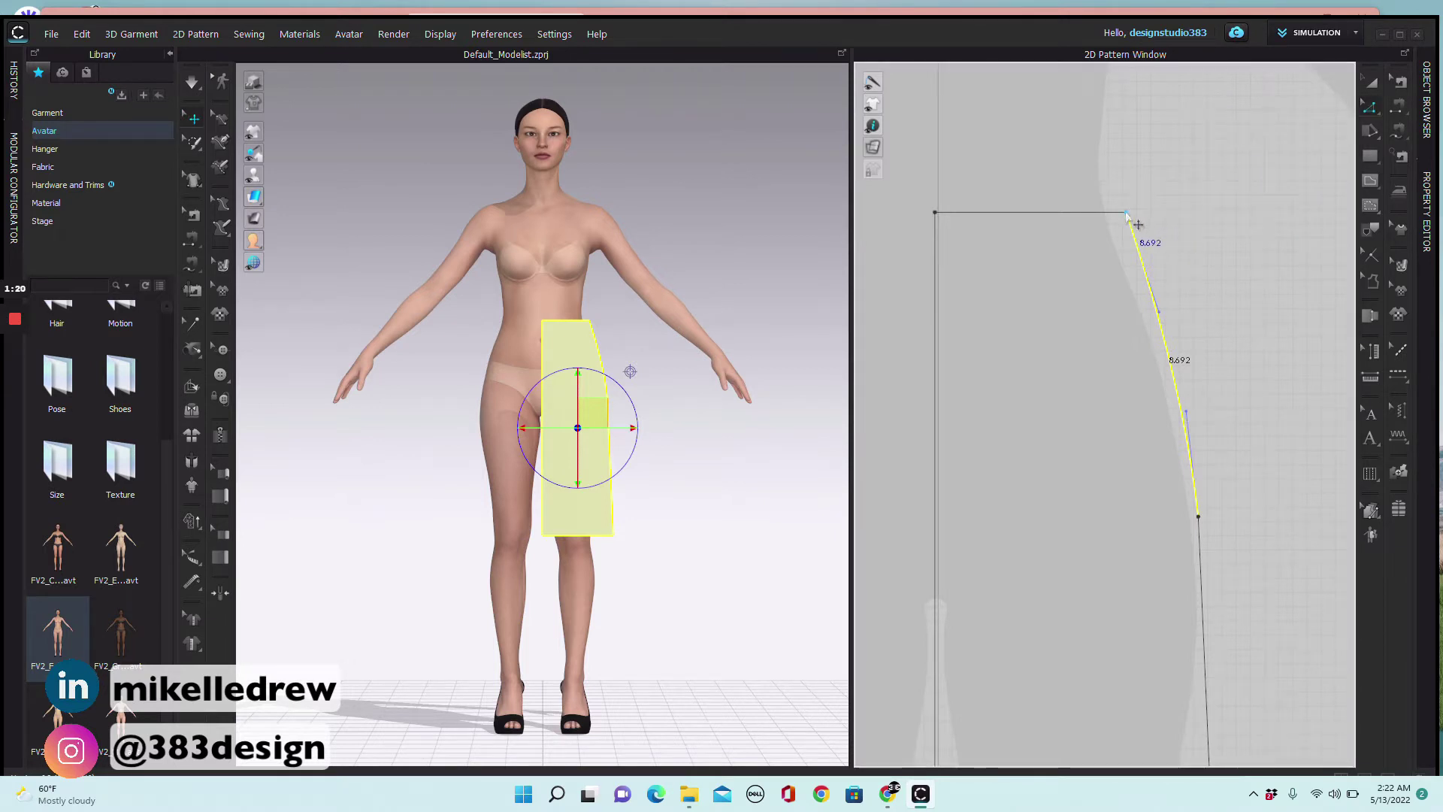
left_click_drag(1126, 214, 1120, 214)
left_click(1155, 316)
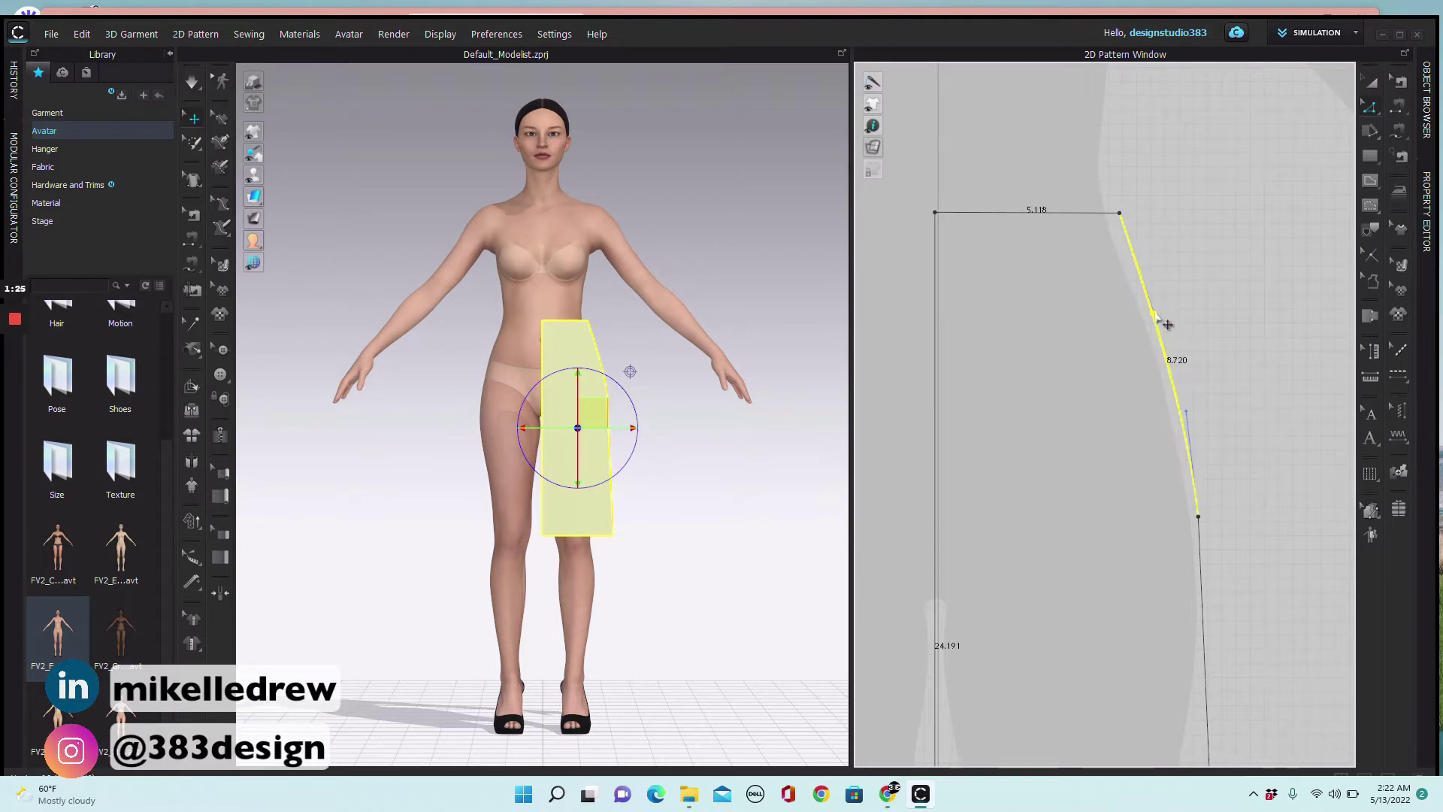
left_click_drag(1158, 319, 1158, 314)
left_click_drag(1187, 411, 1189, 411)
left_click(1239, 357)
Lower both waist corners with the arrow keys, nudging the right corner outward
scroll(617, 389, "up", 2)
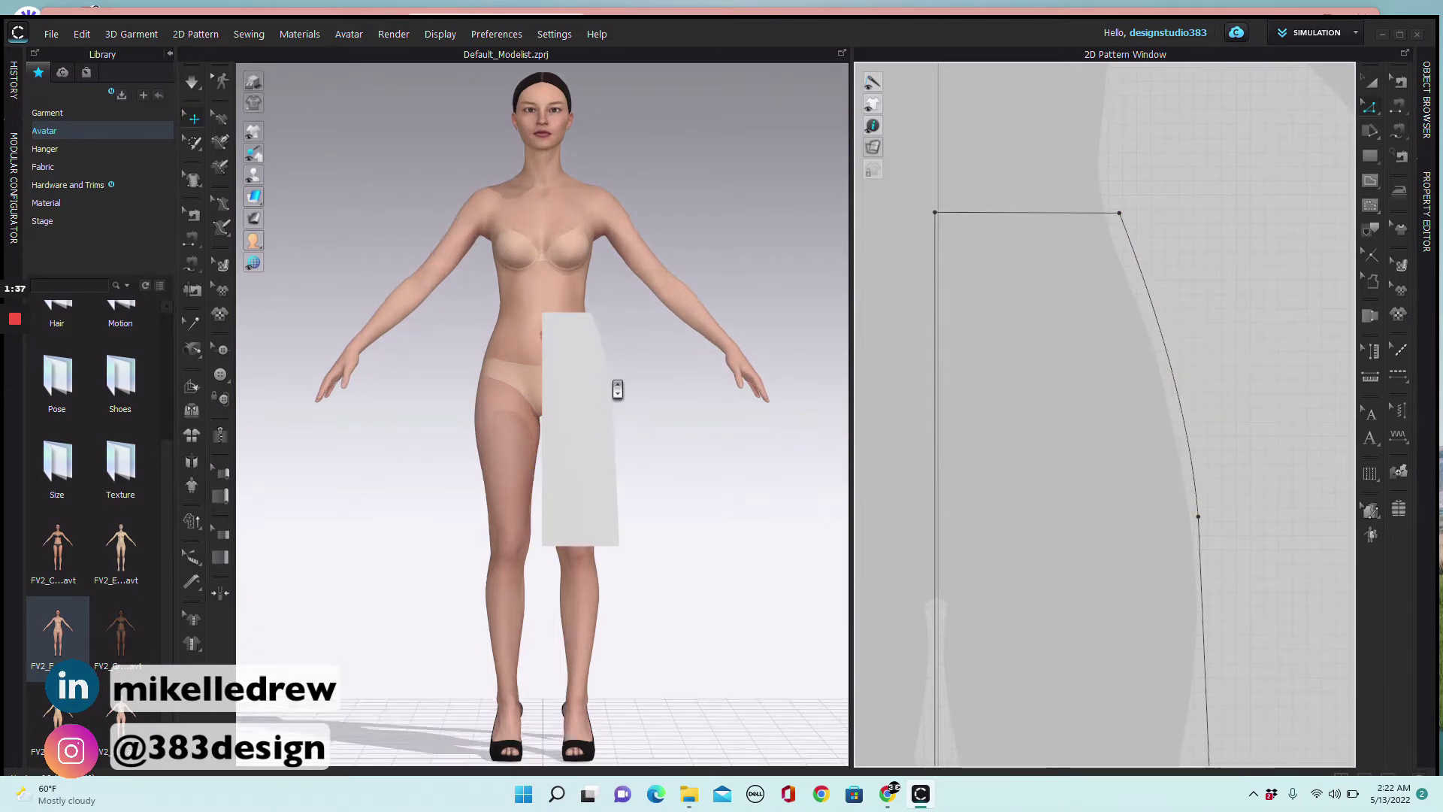
scroll(616, 389, "up", 3)
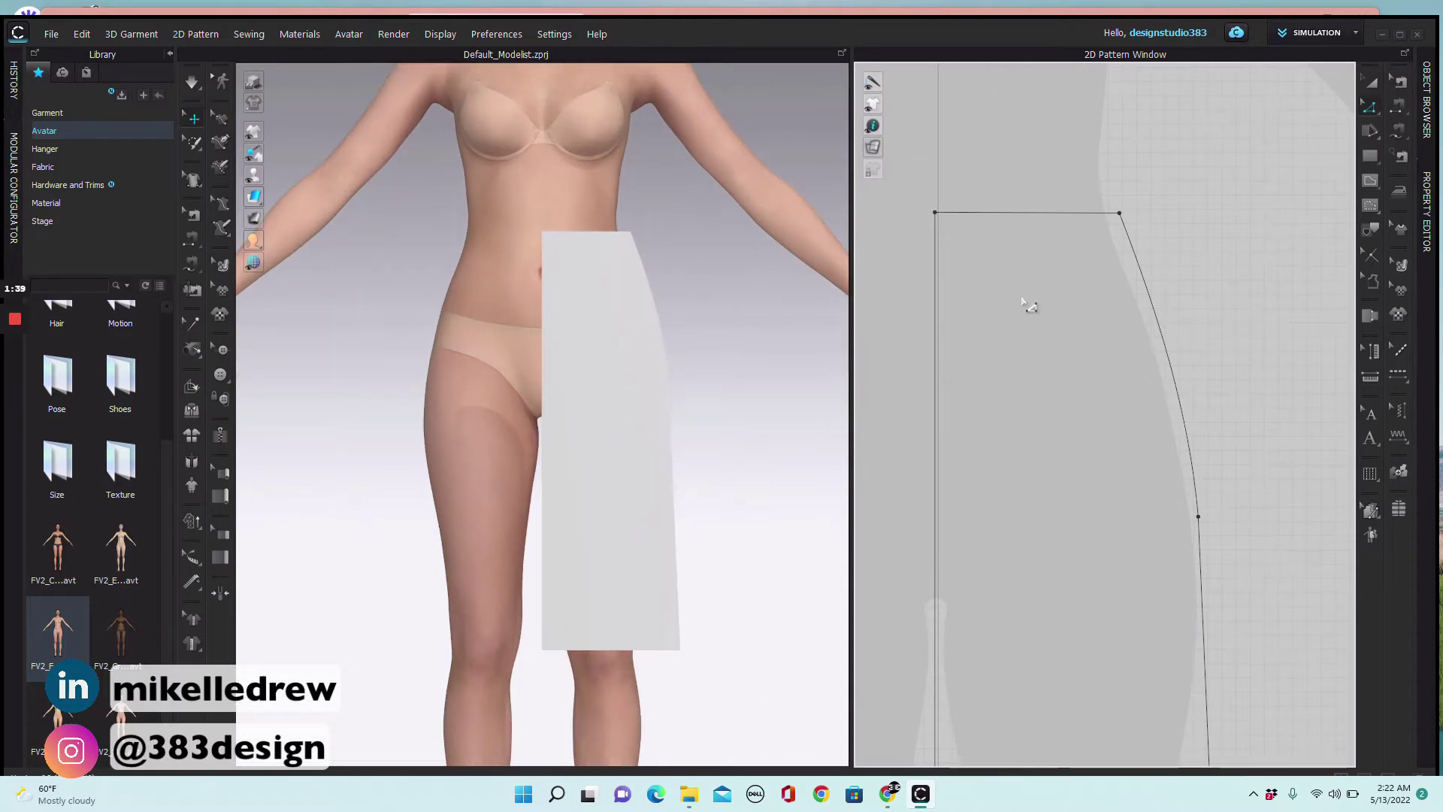
left_click(952, 246)
key("Down")
key("Down")
key("Down")
key("Down")
key("Down")
key("Down")
key("Down")
key("Down")
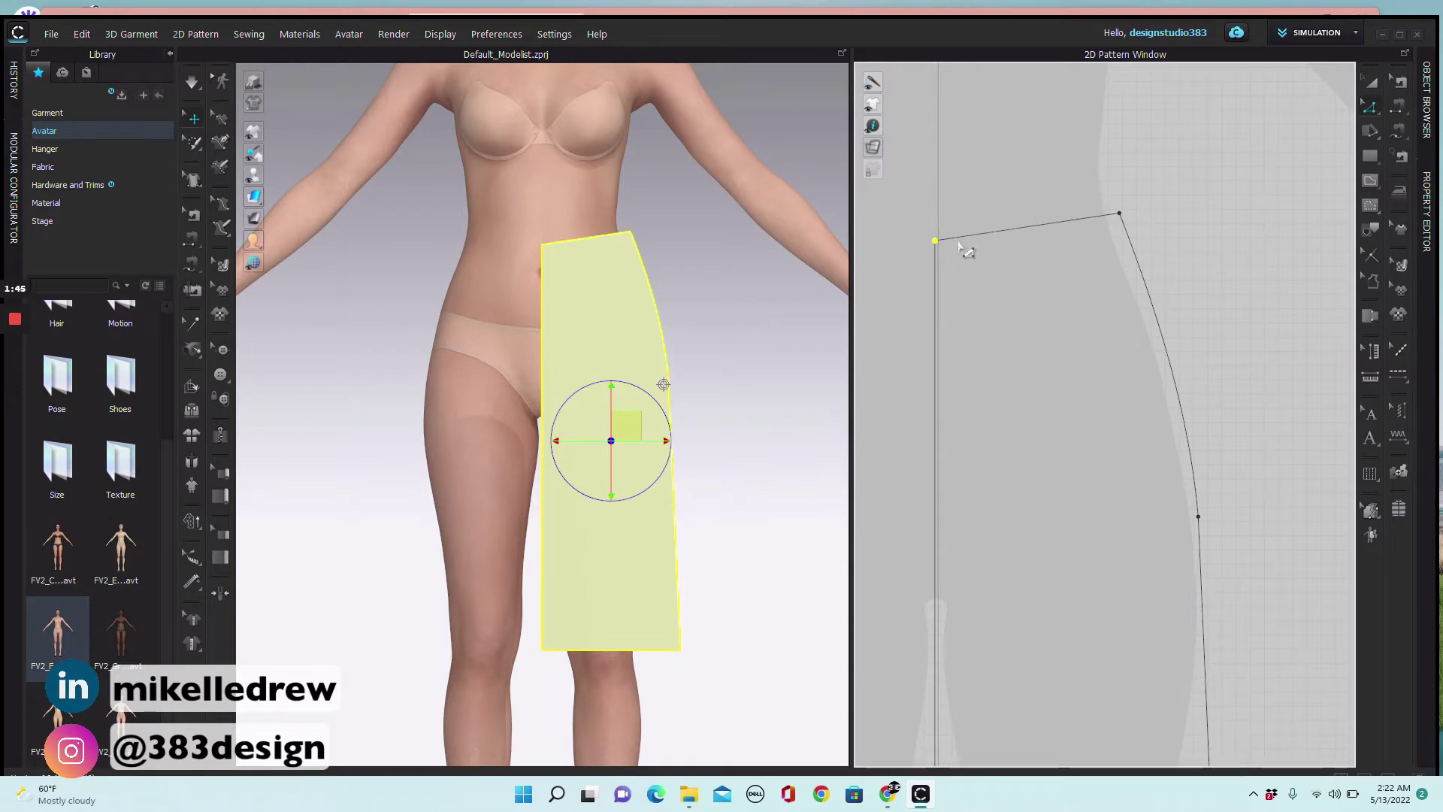
key("Down")
key("Down")
key("Down")
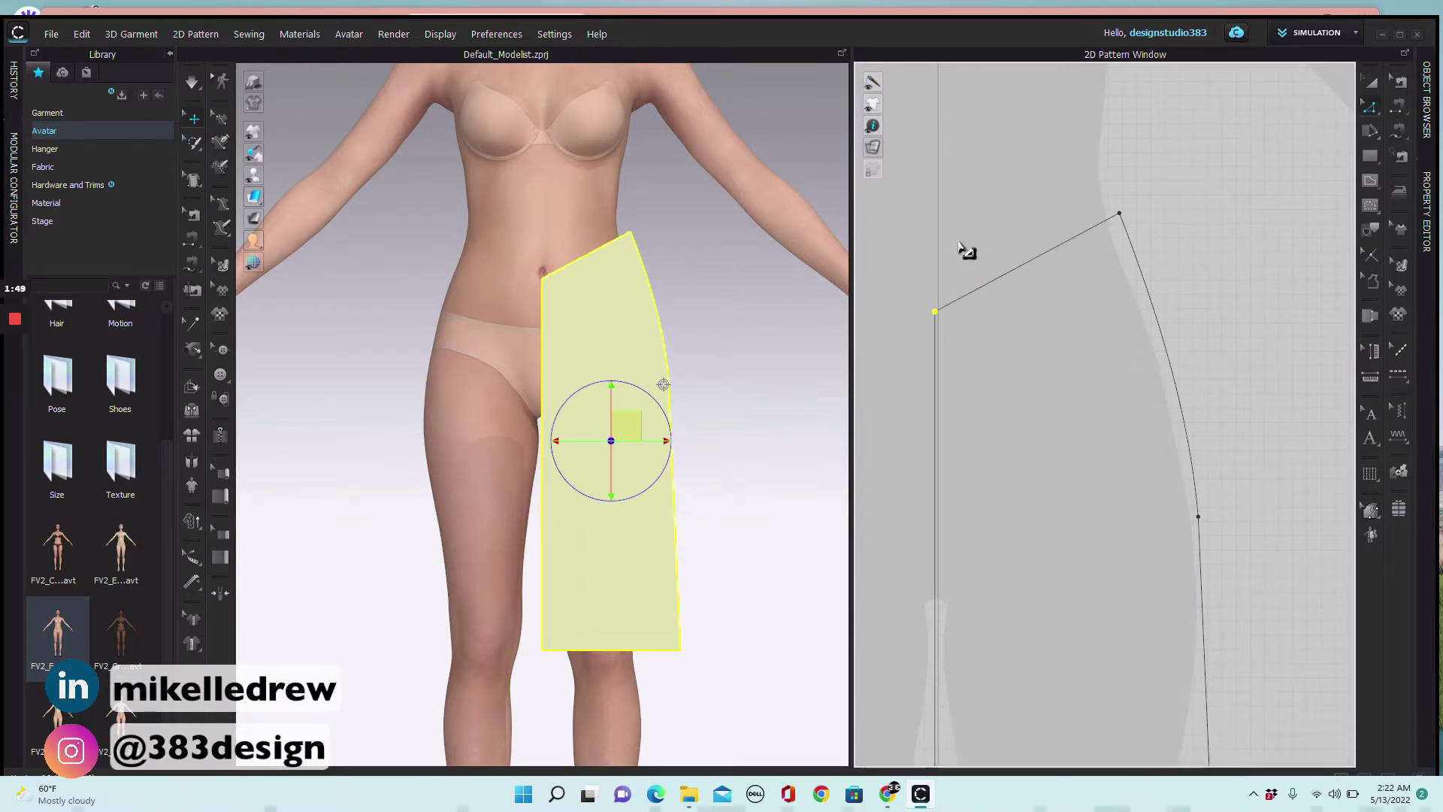
left_click(1120, 215)
key("Down")
key("Down")
key("Down")
key("Down")
key("Down")
key("Down")
key("Down")
key("Down")
key("Down")
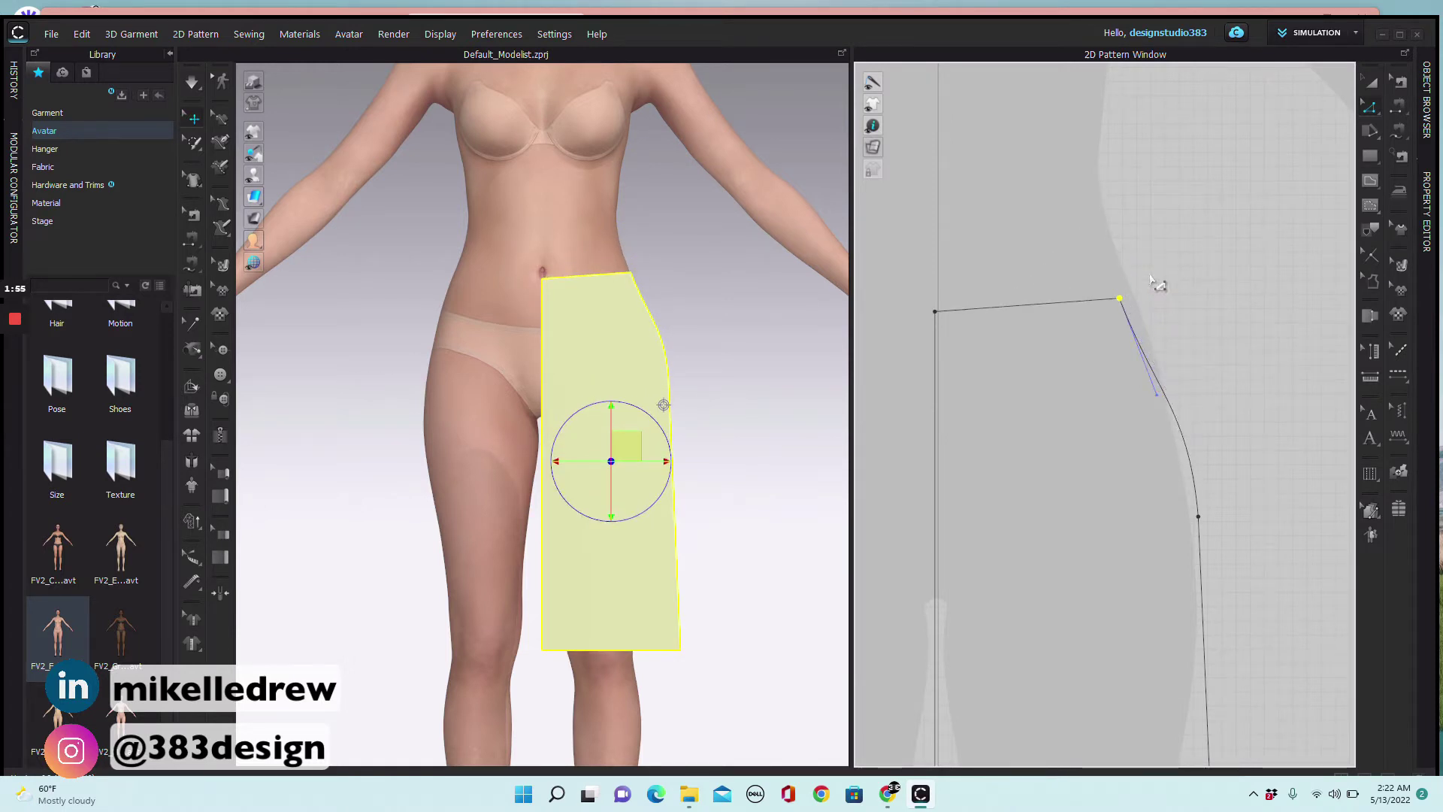
key("Right")
key("Right")
key("Right")
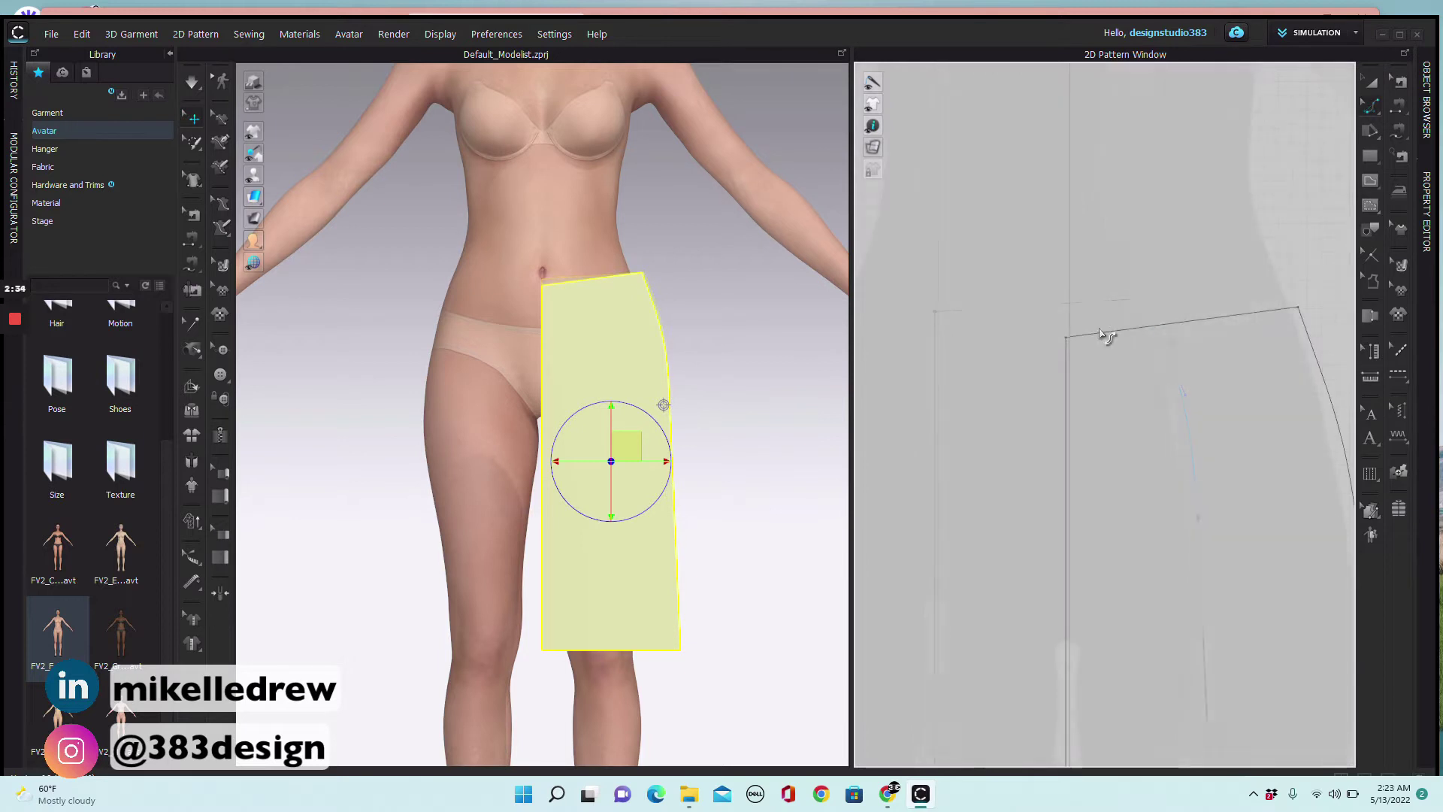
Bend the top waist edge into a gentle curve
left_click(1105, 335)
mouse_move(1106, 336)
left_mouse_down()
mouse_move(1146, 344)
mouse_move(1129, 335)
left_mouse_up()
left_click(1127, 385)
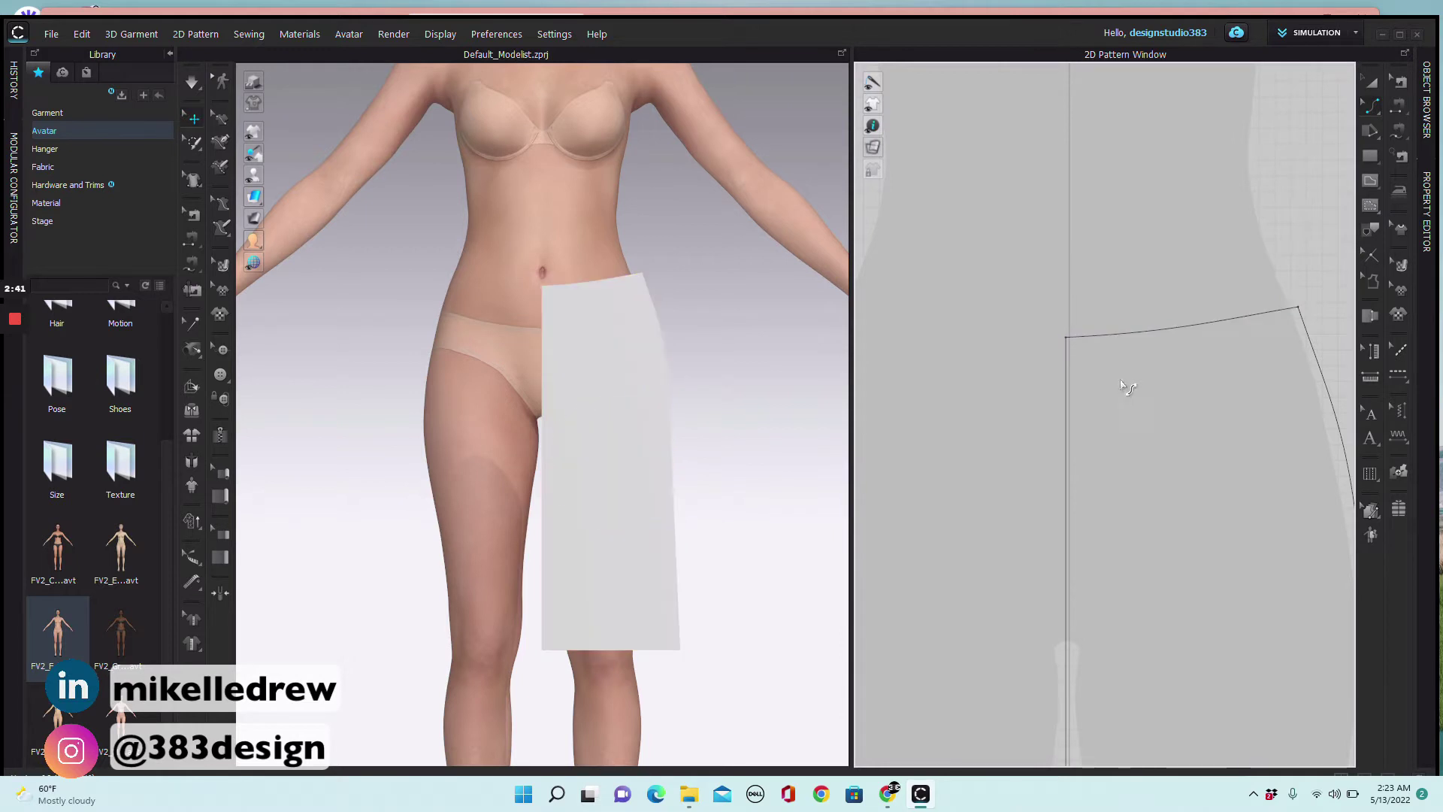
left_click(1366, 107)
left_click(1345, 109)
left_click(1066, 337)
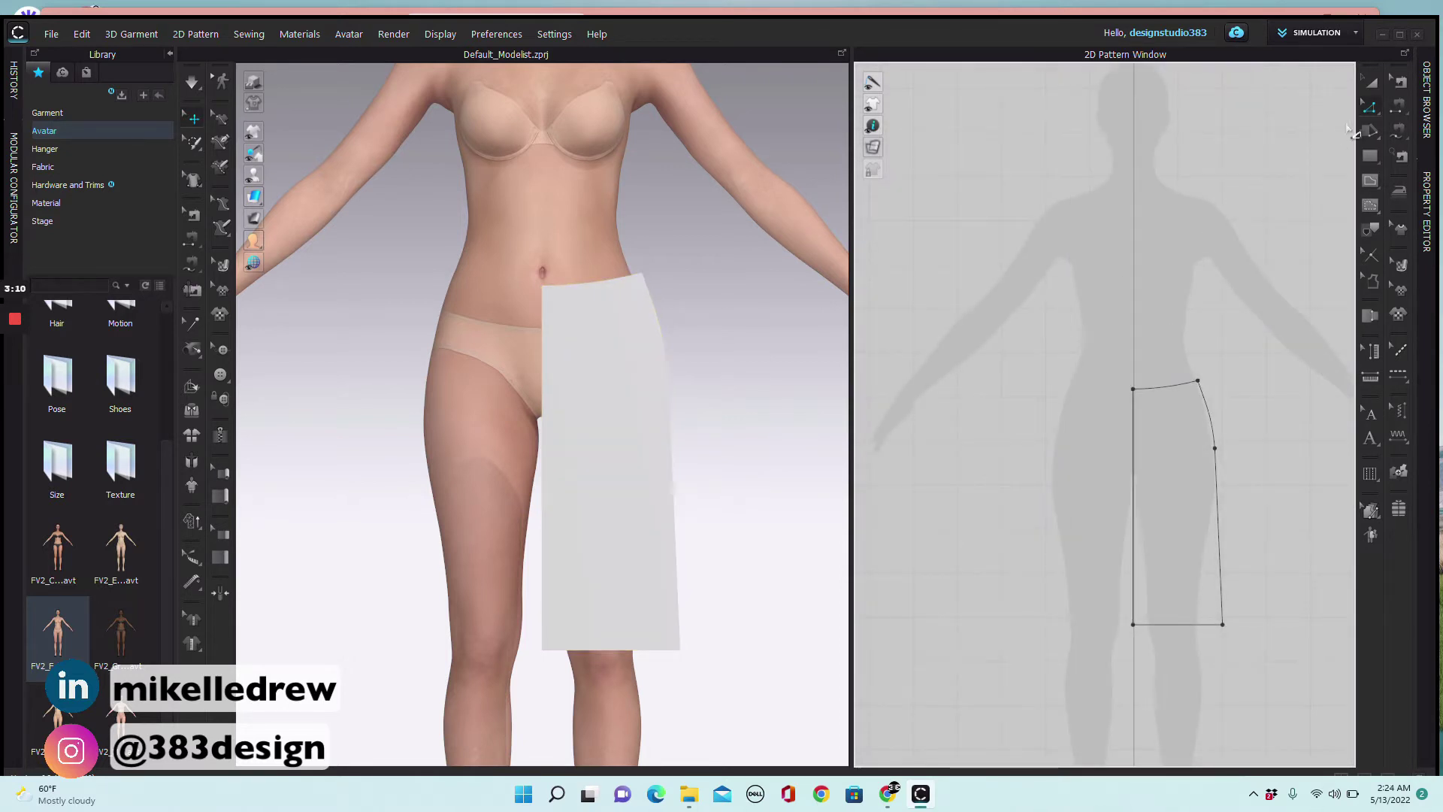
left_click(1134, 527)
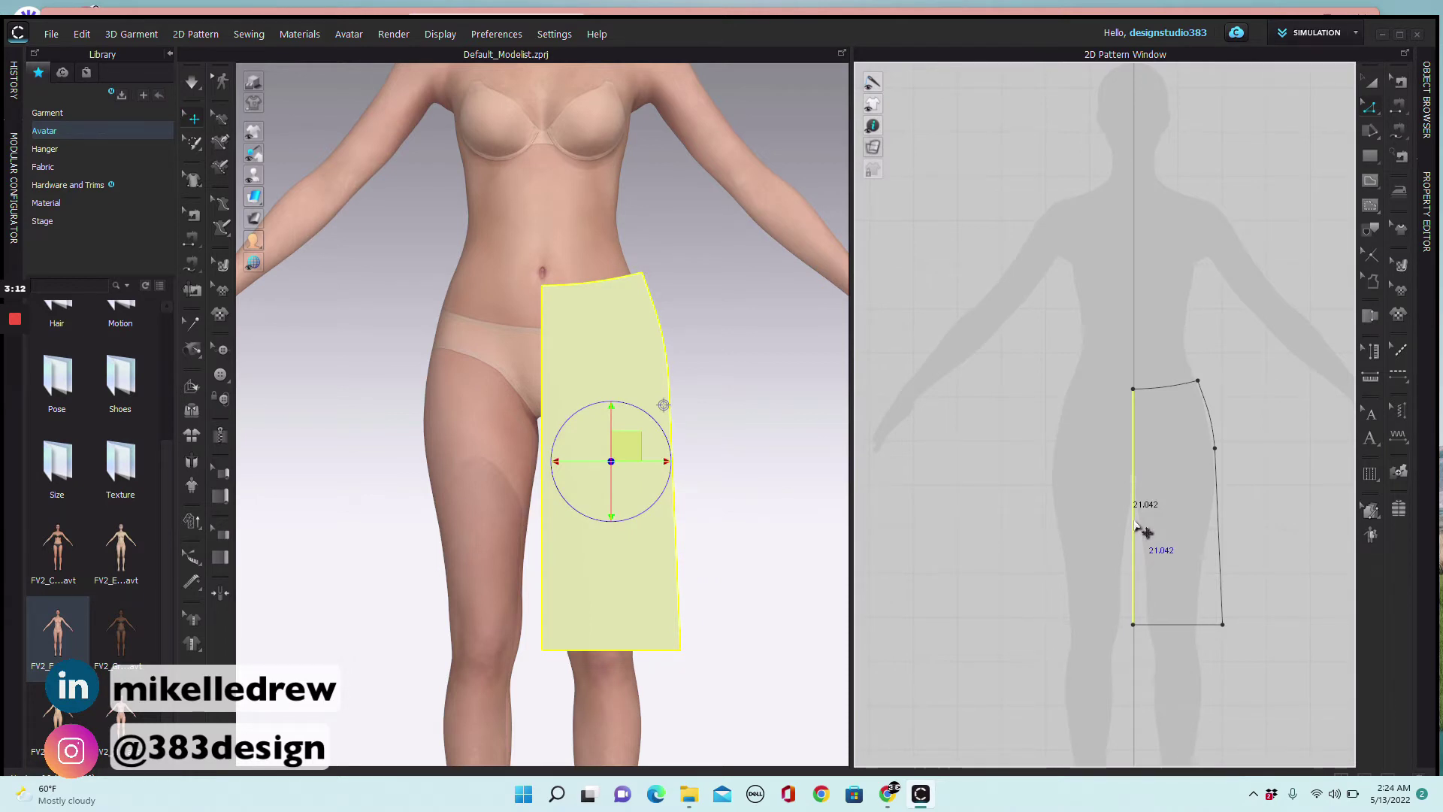
Unfold the half pattern with Unfold Symmetric Editing (with Sewing) across its left centre edge
right_click(1136, 526)
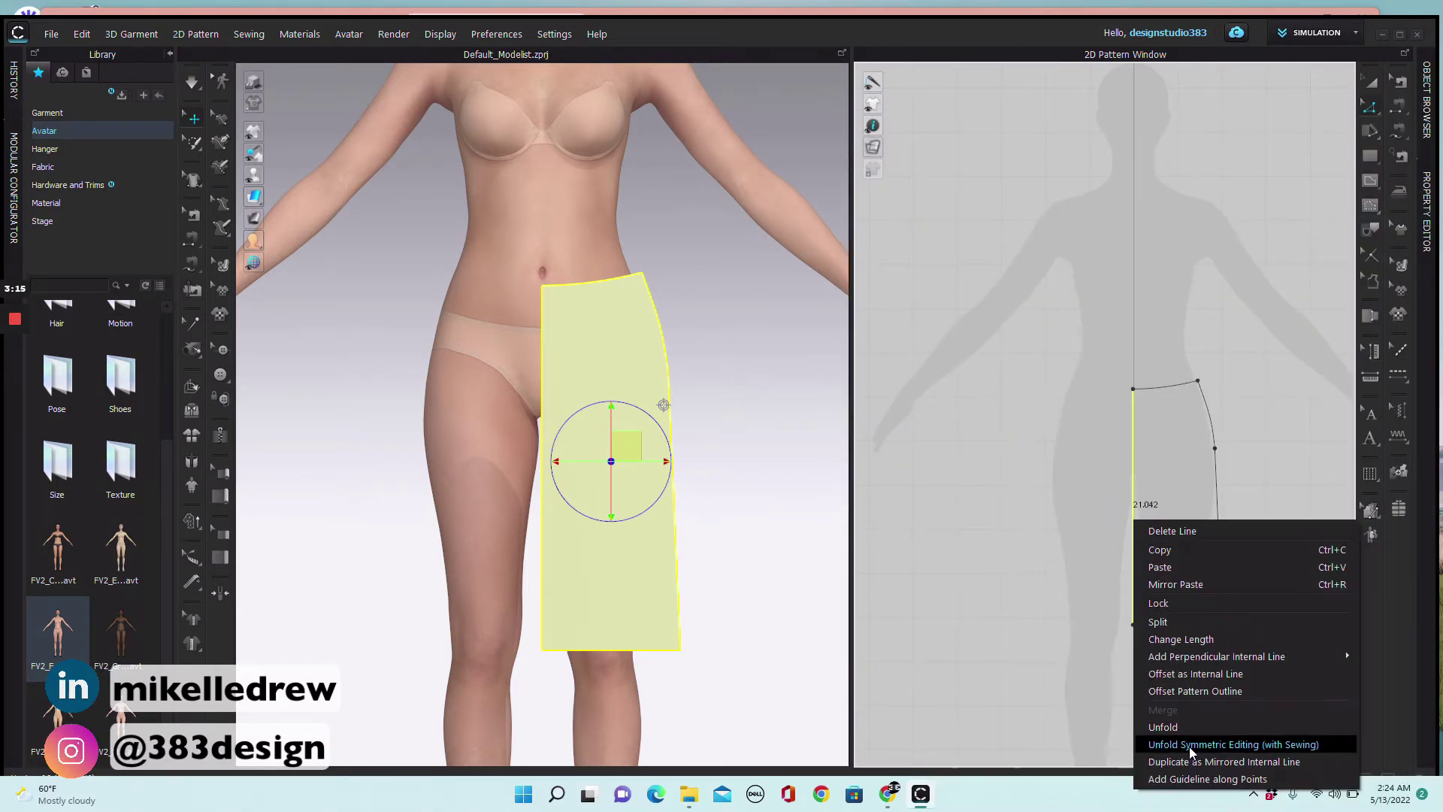
left_click(1190, 747)
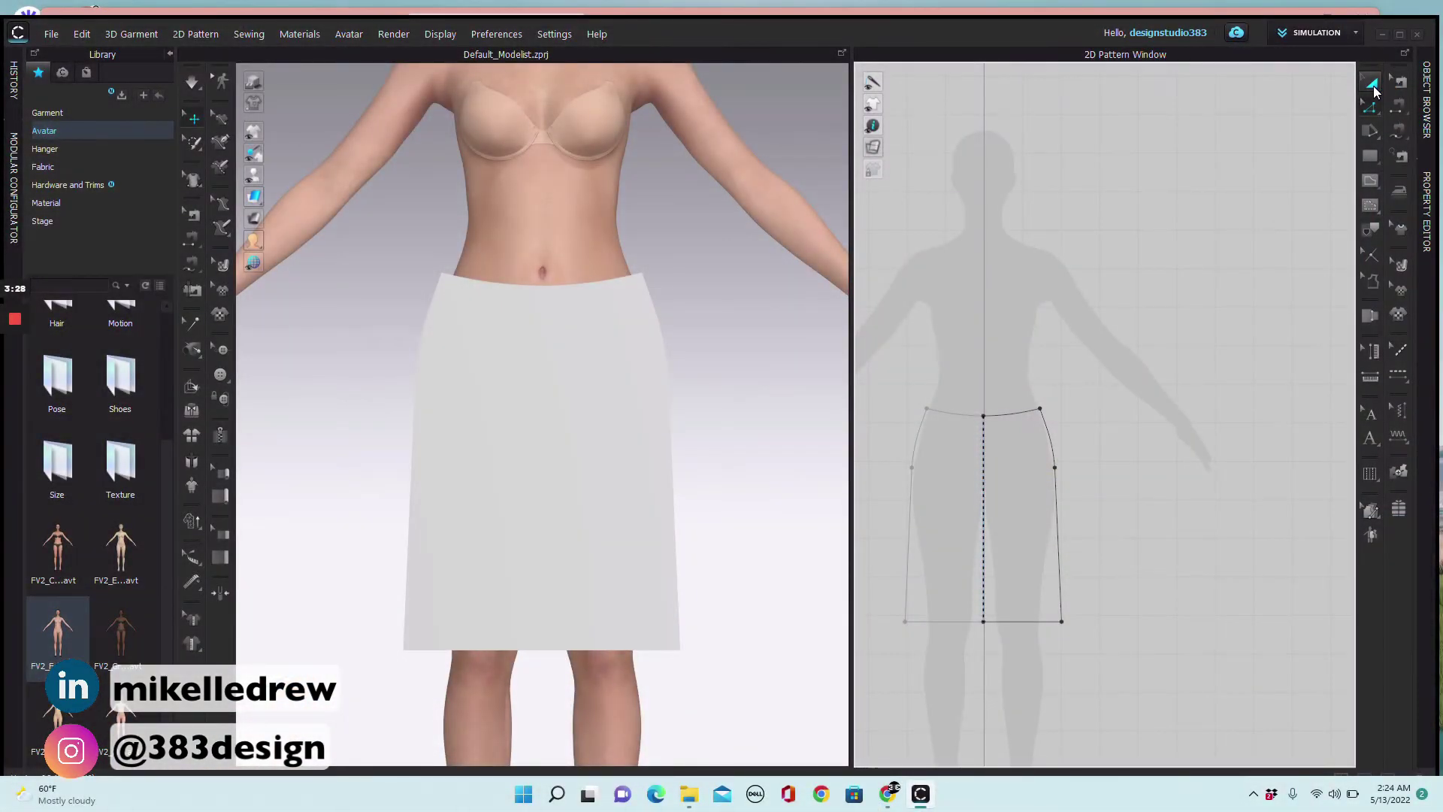
left_click(1373, 88)
Copy the skirt pattern and mirror-paste the copy to the right of the original
left_click(1025, 472)
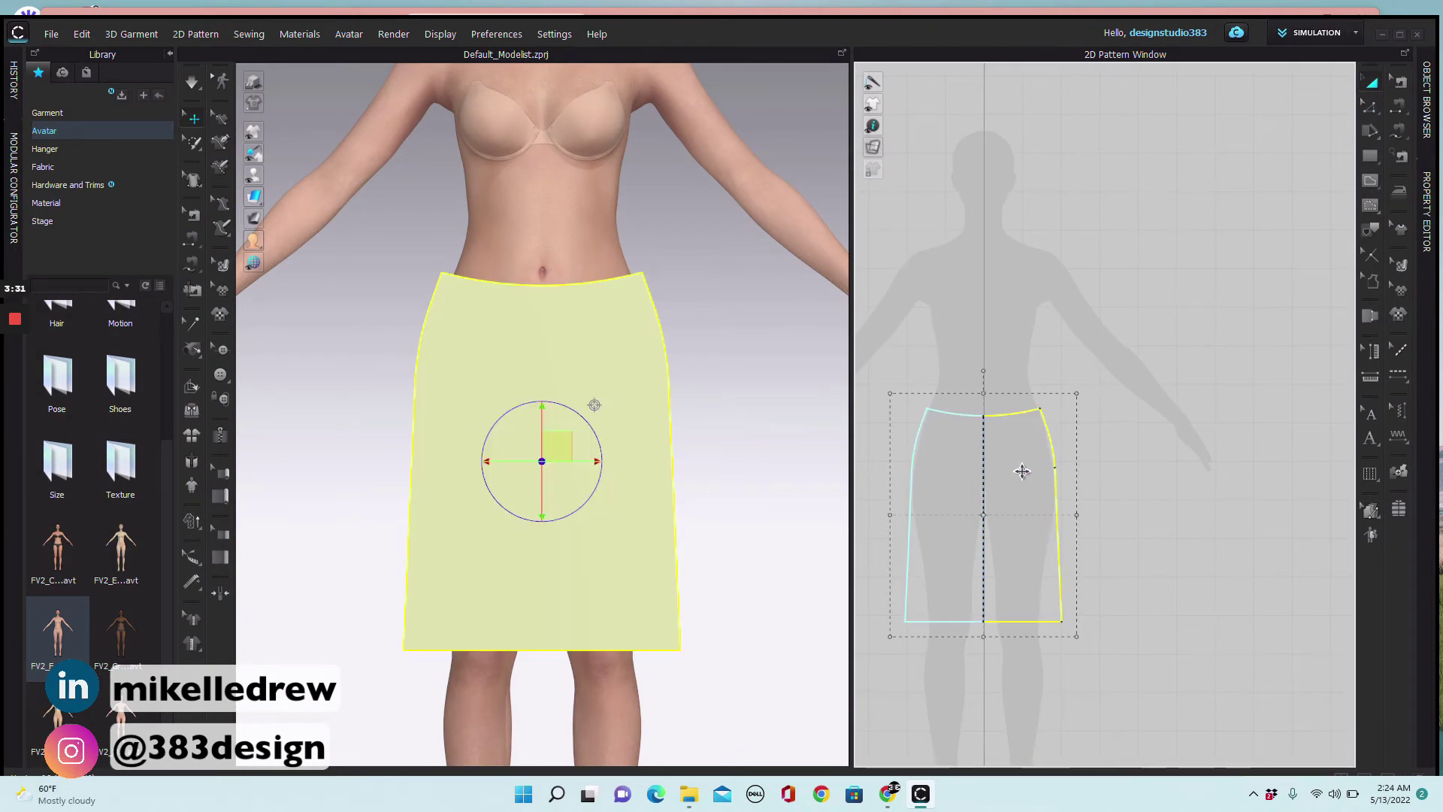
right_click(1022, 472)
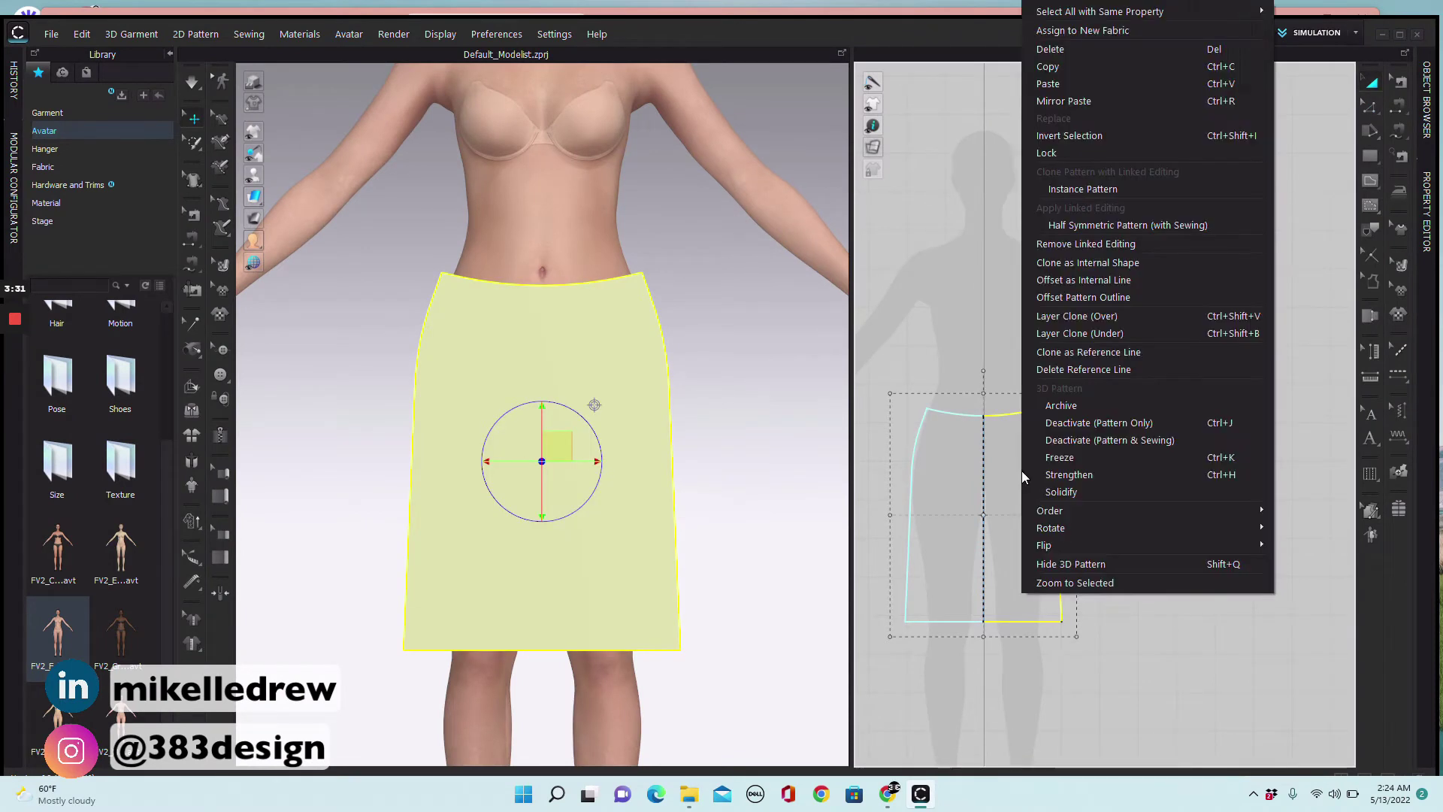
left_click(1048, 67)
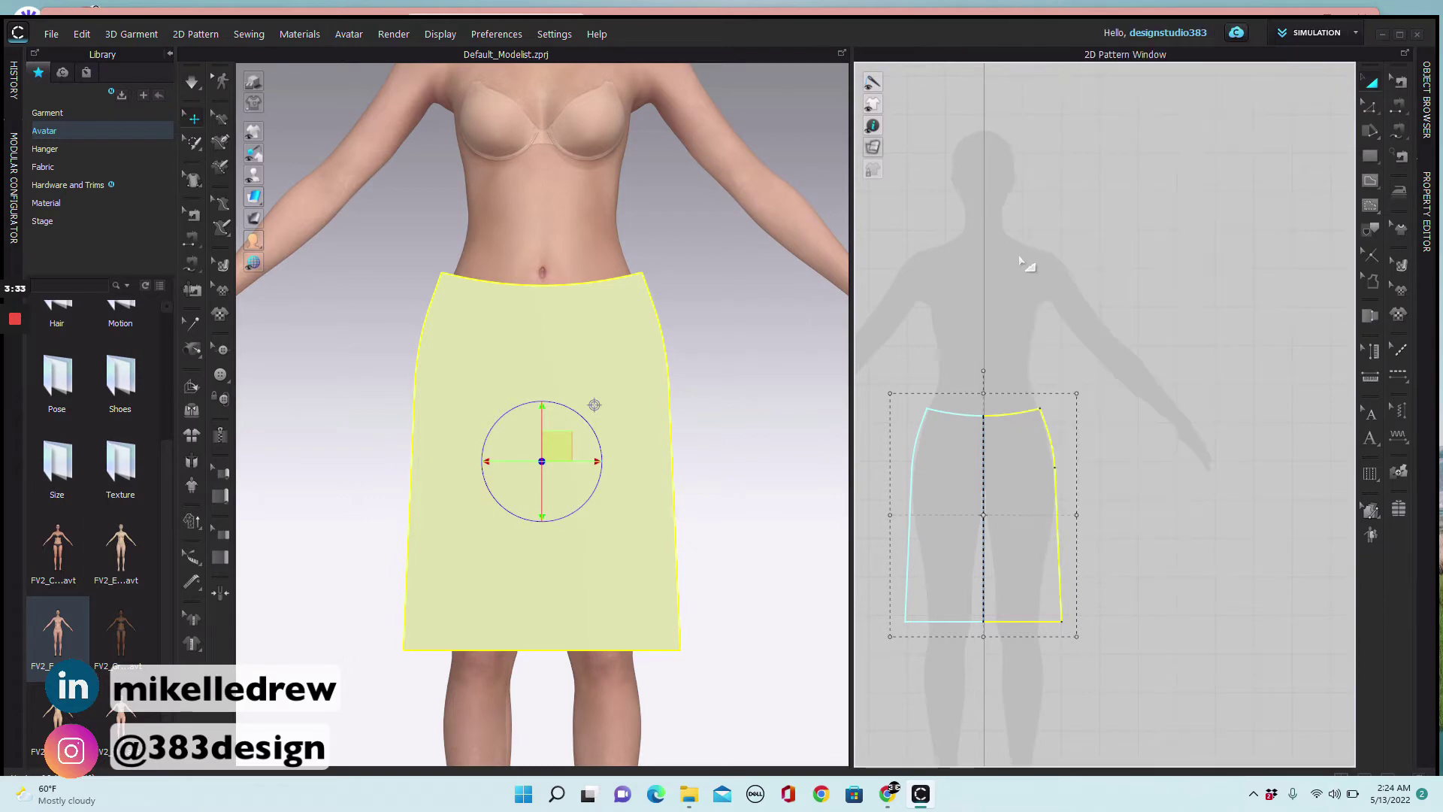
right_click(992, 530)
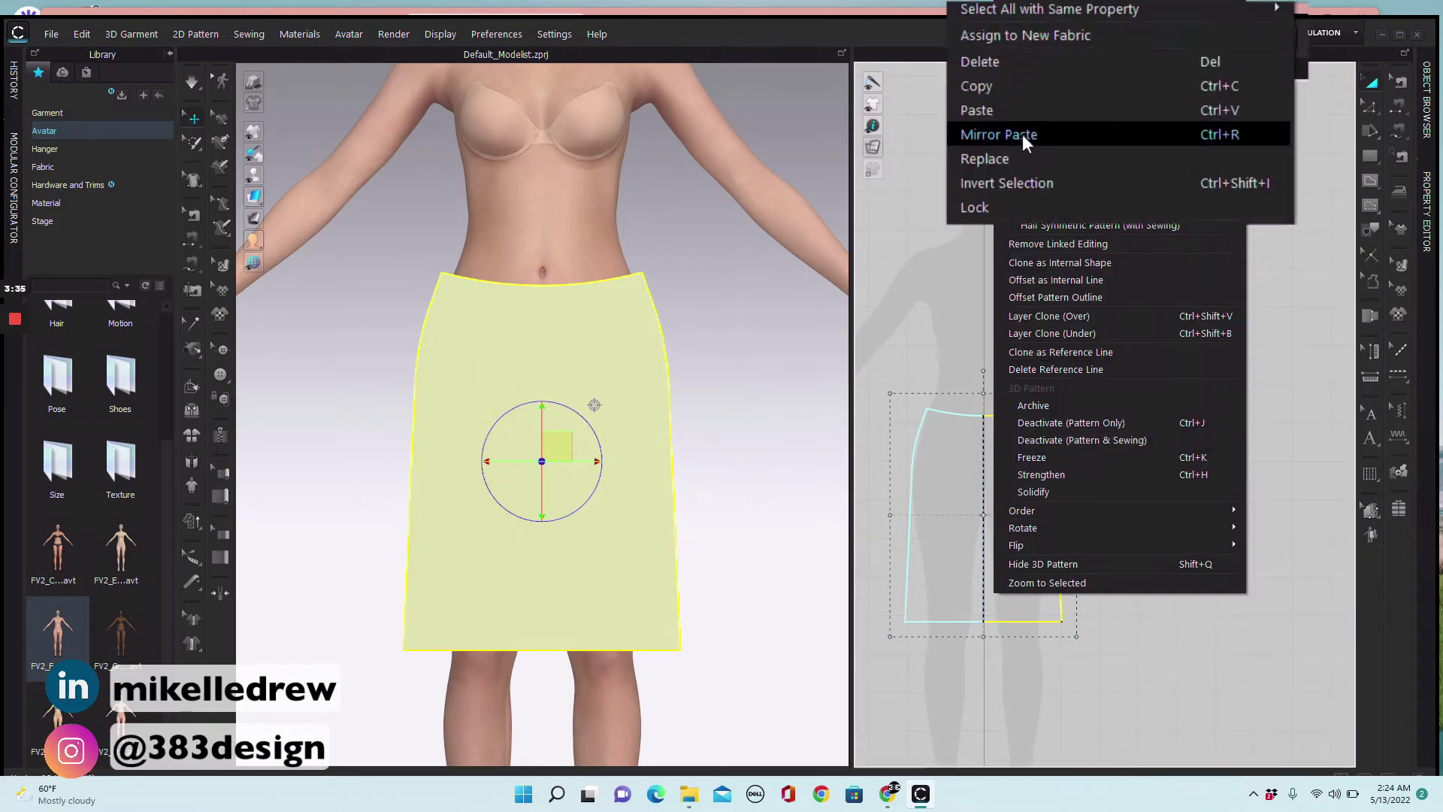
left_click(1052, 284)
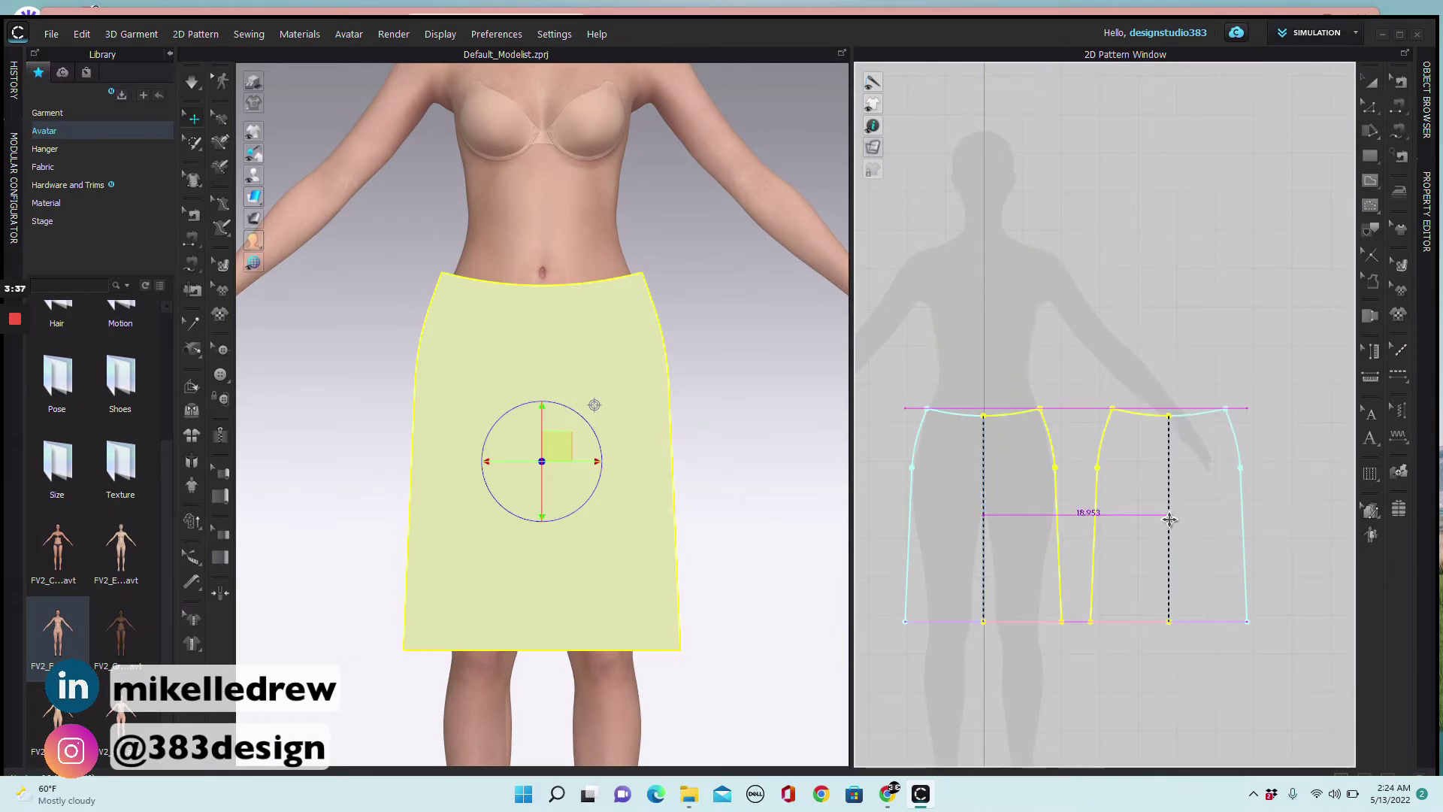
left_click(1194, 526)
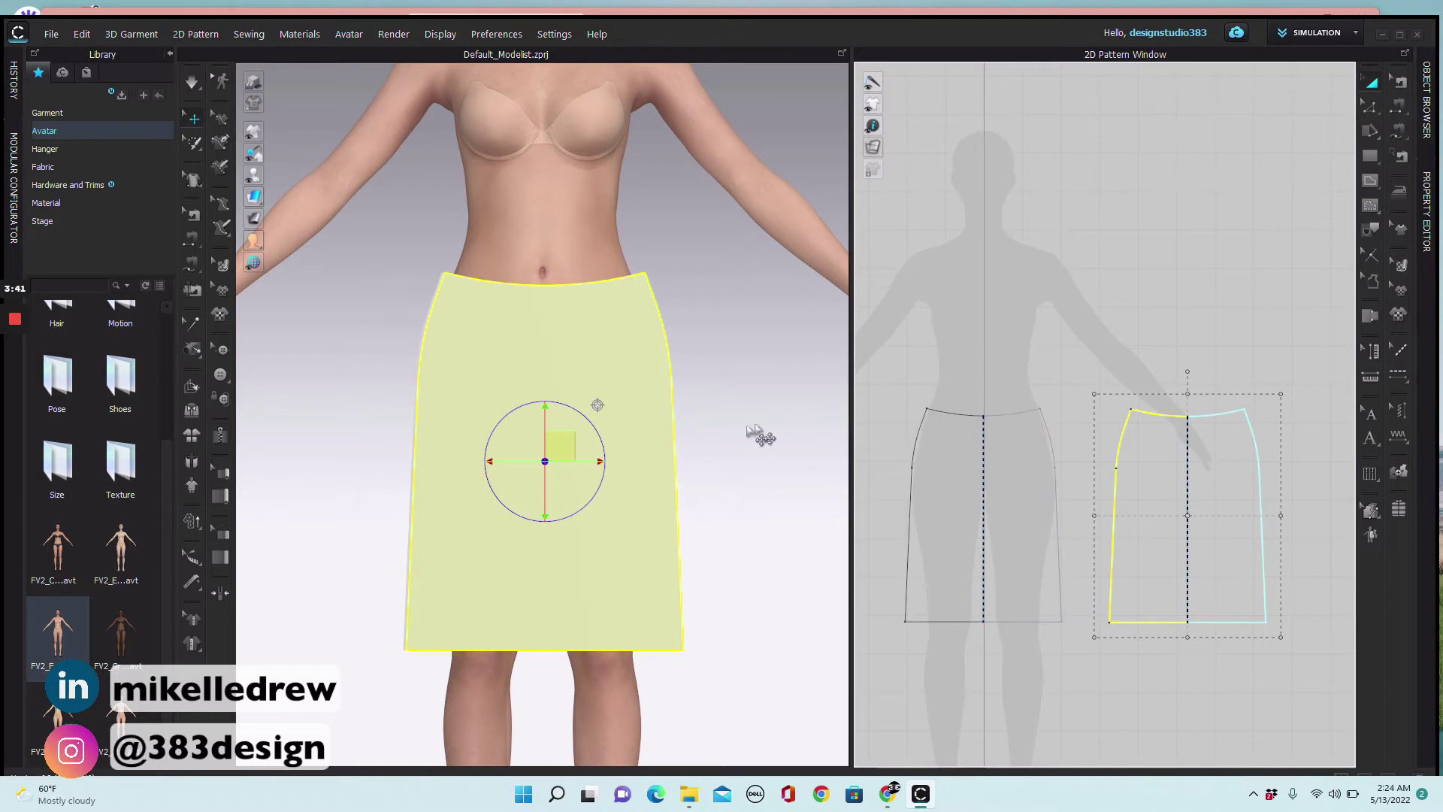
Show the avatar's arrangement points and move both skirt pieces off the avatar
scroll(758, 430, "down", 3)
scroll(760, 432, "down", 3)
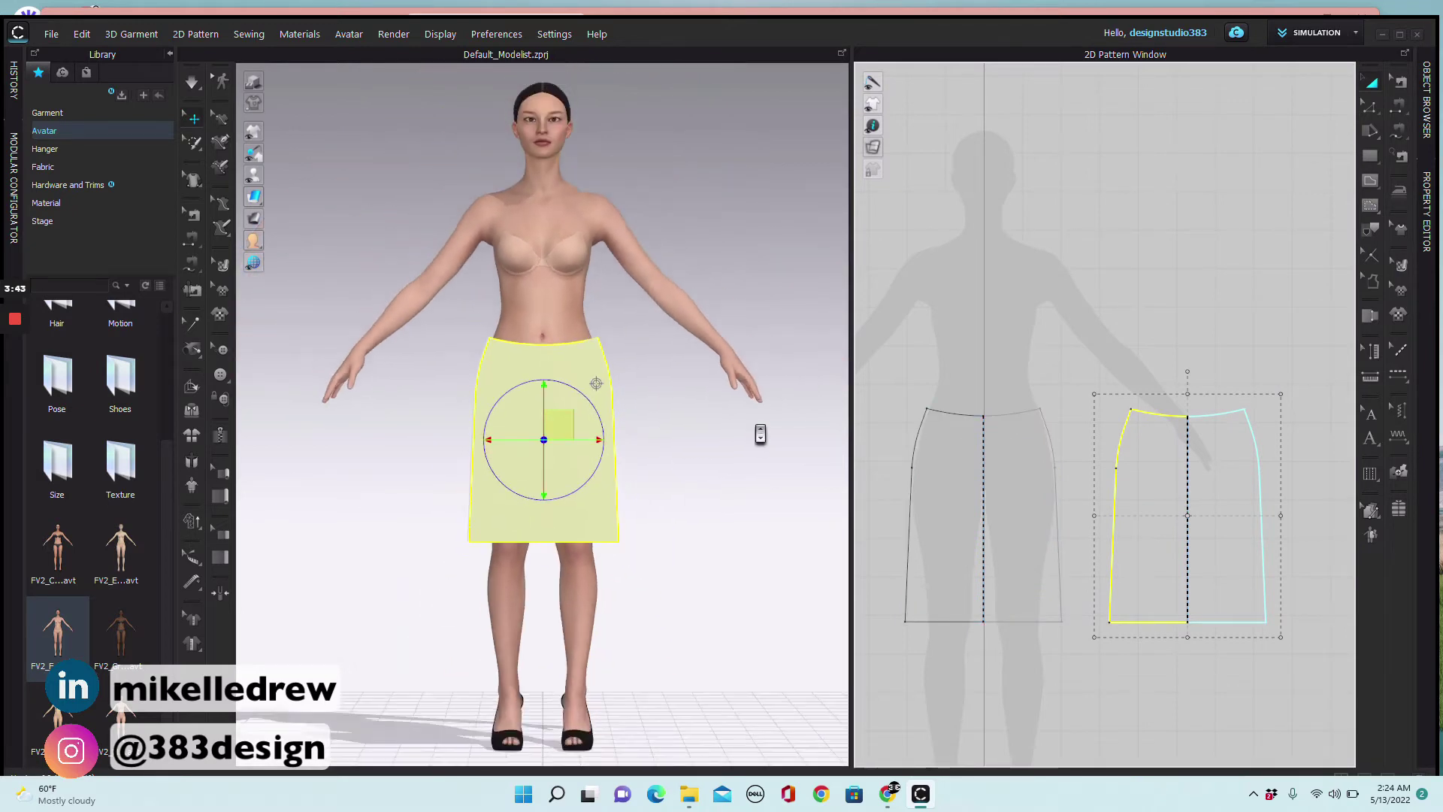
scroll(760, 433, "up", 1)
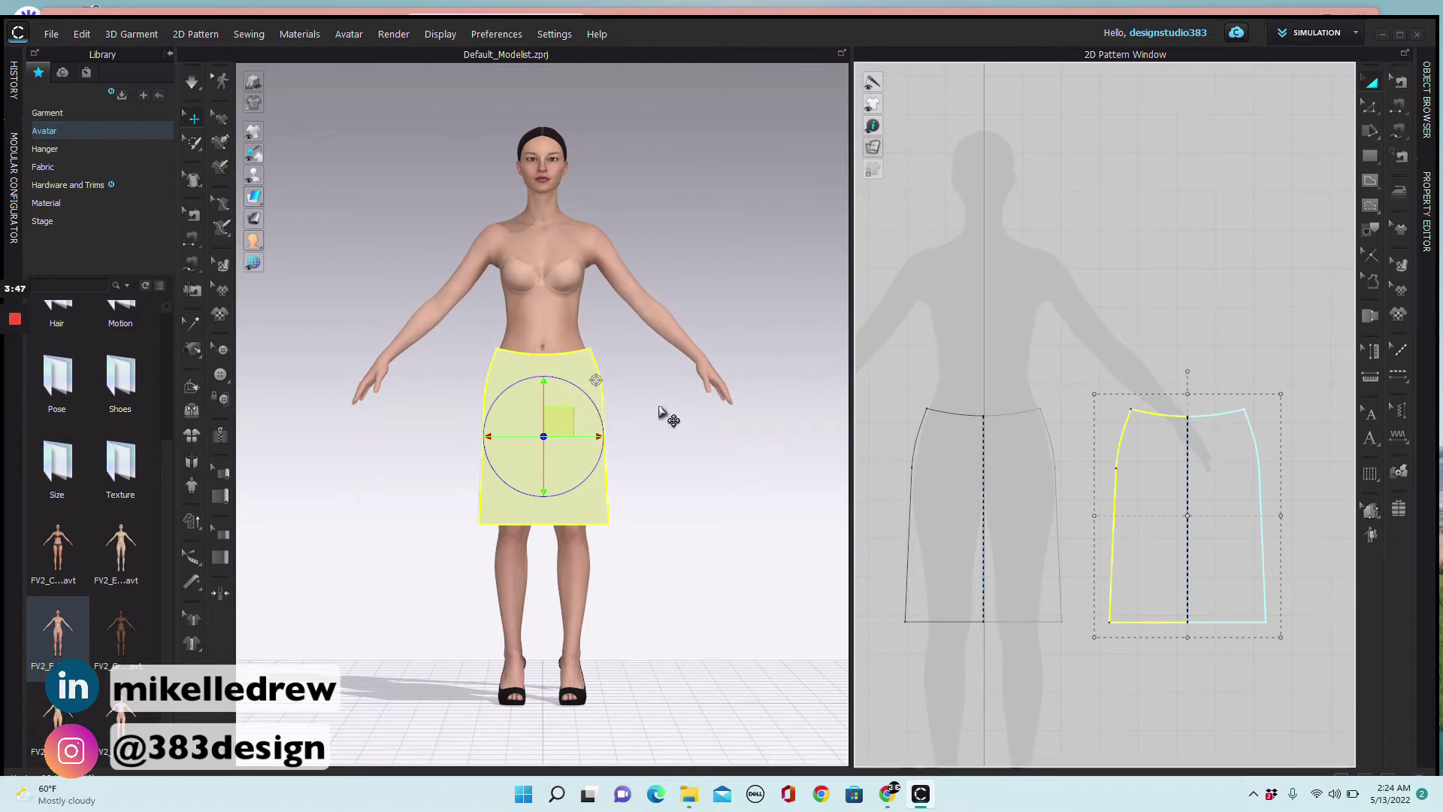
scroll(699, 449, "down", 1)
middle_click_drag(699, 443, 625, 459)
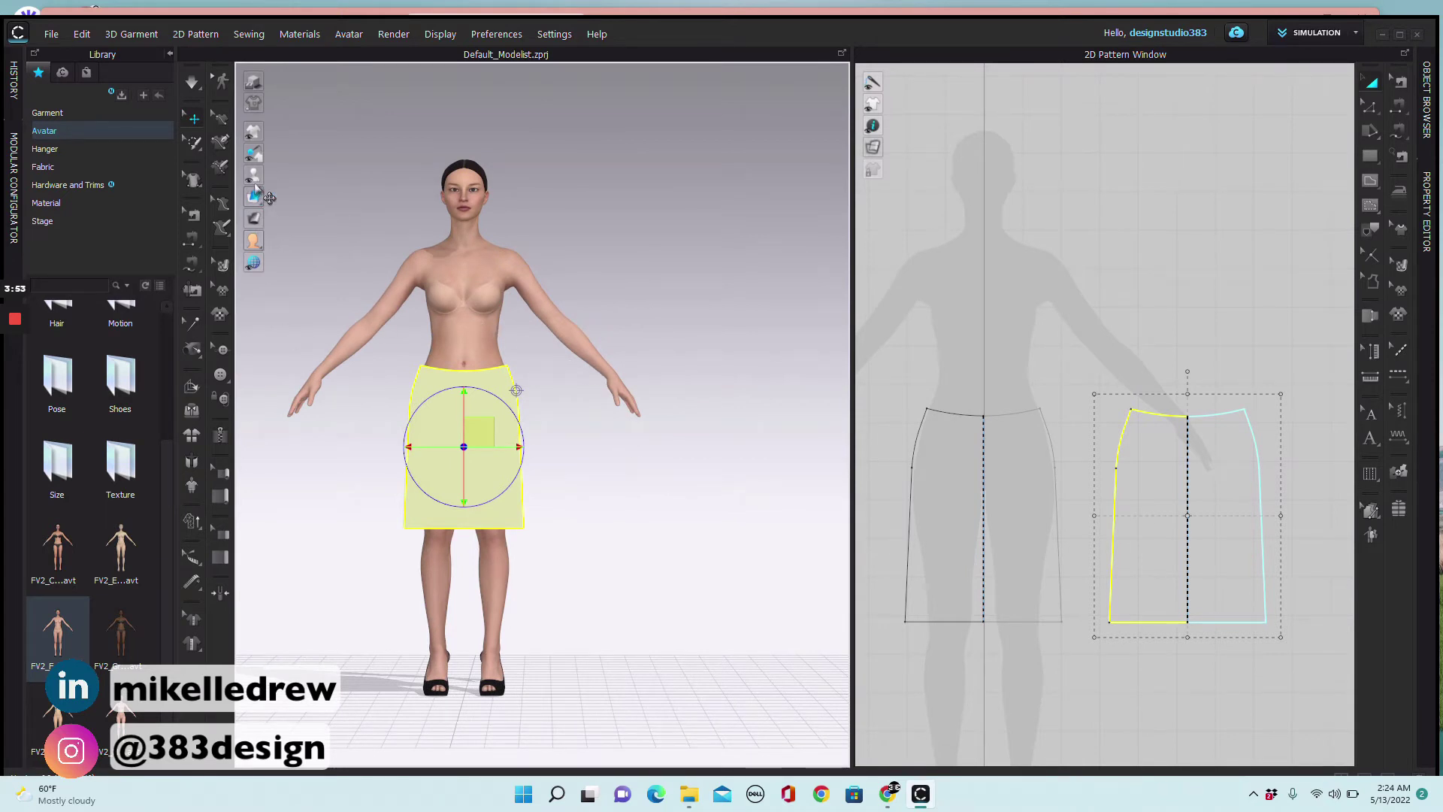
mouse_move(255, 190)
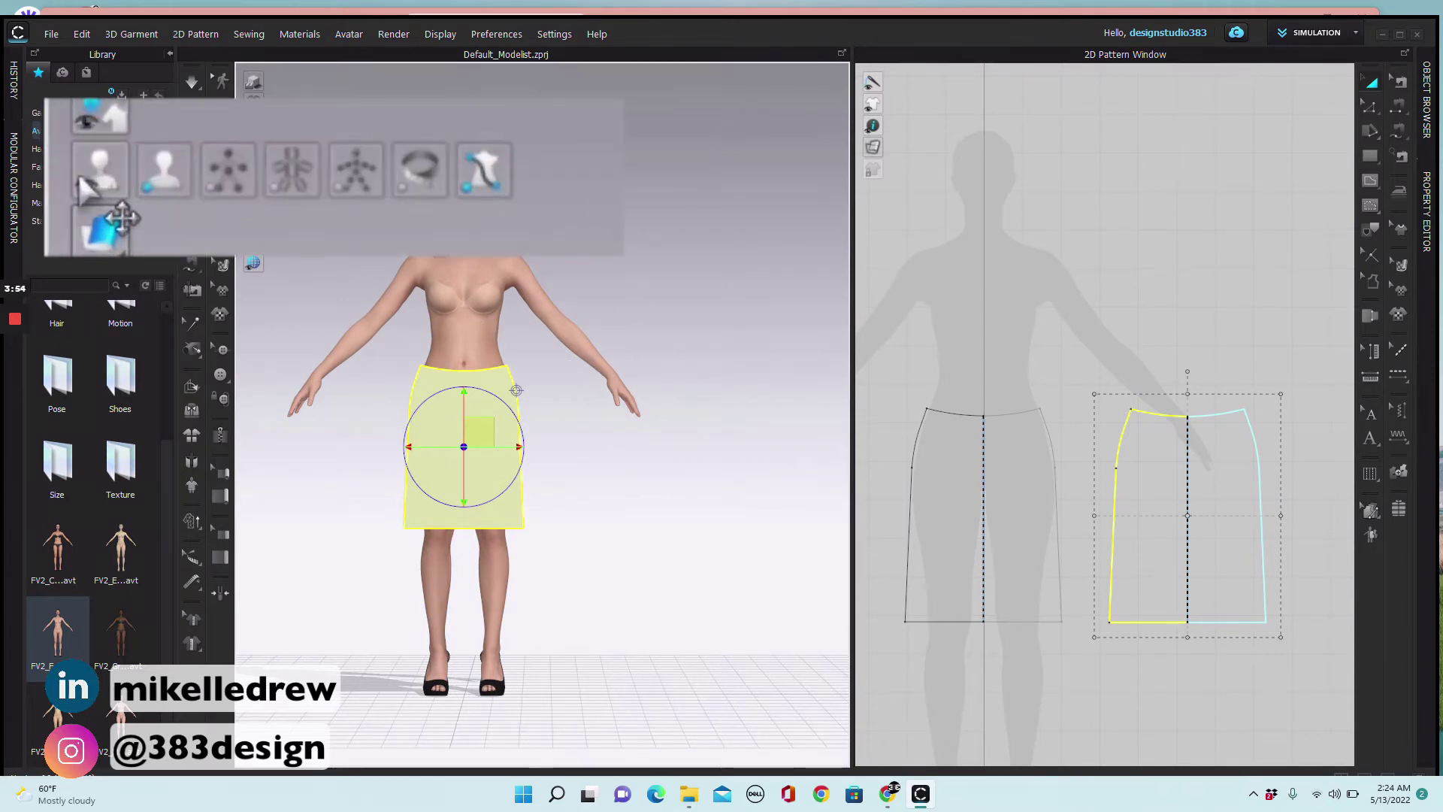
left_click(251, 175)
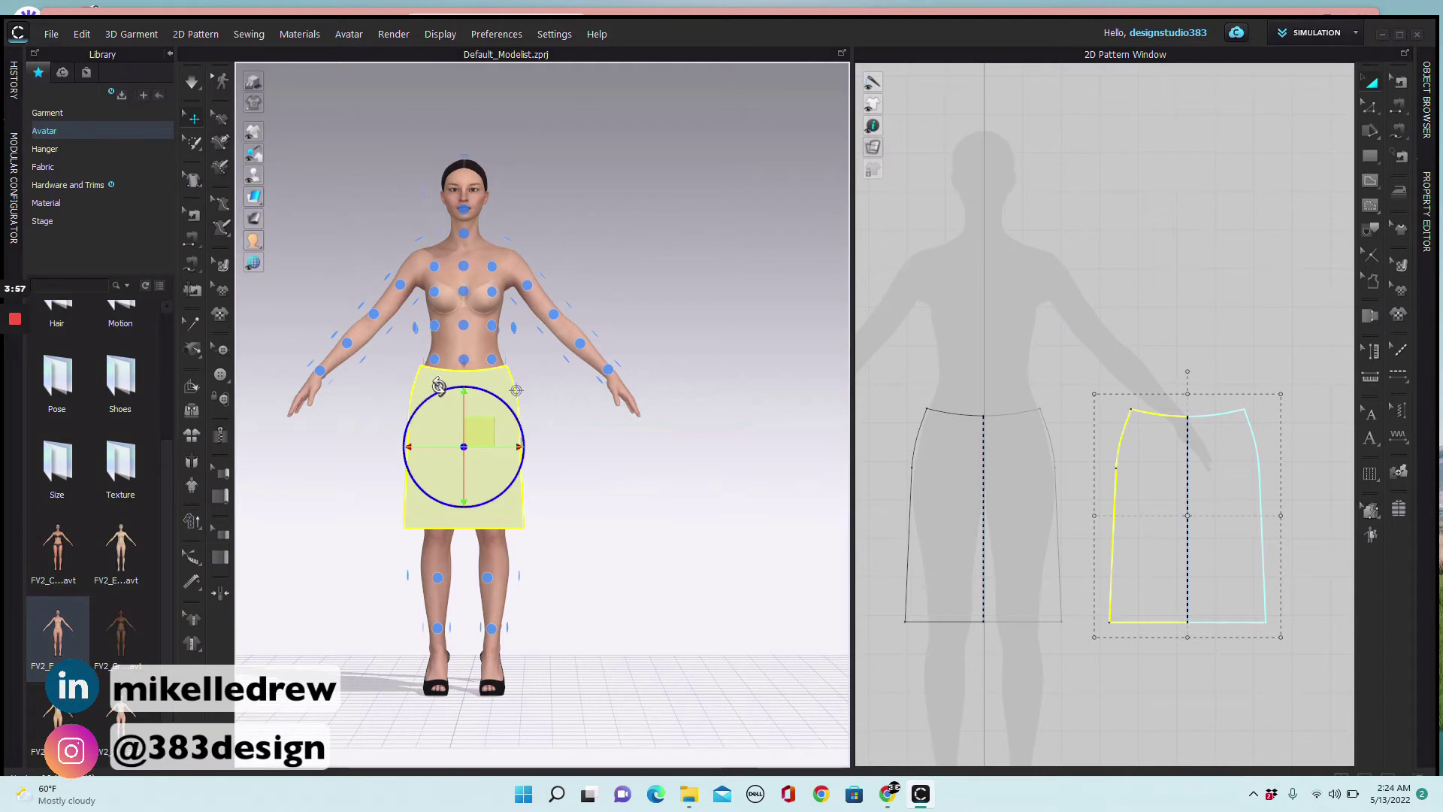
left_click_drag(443, 390, 697, 239)
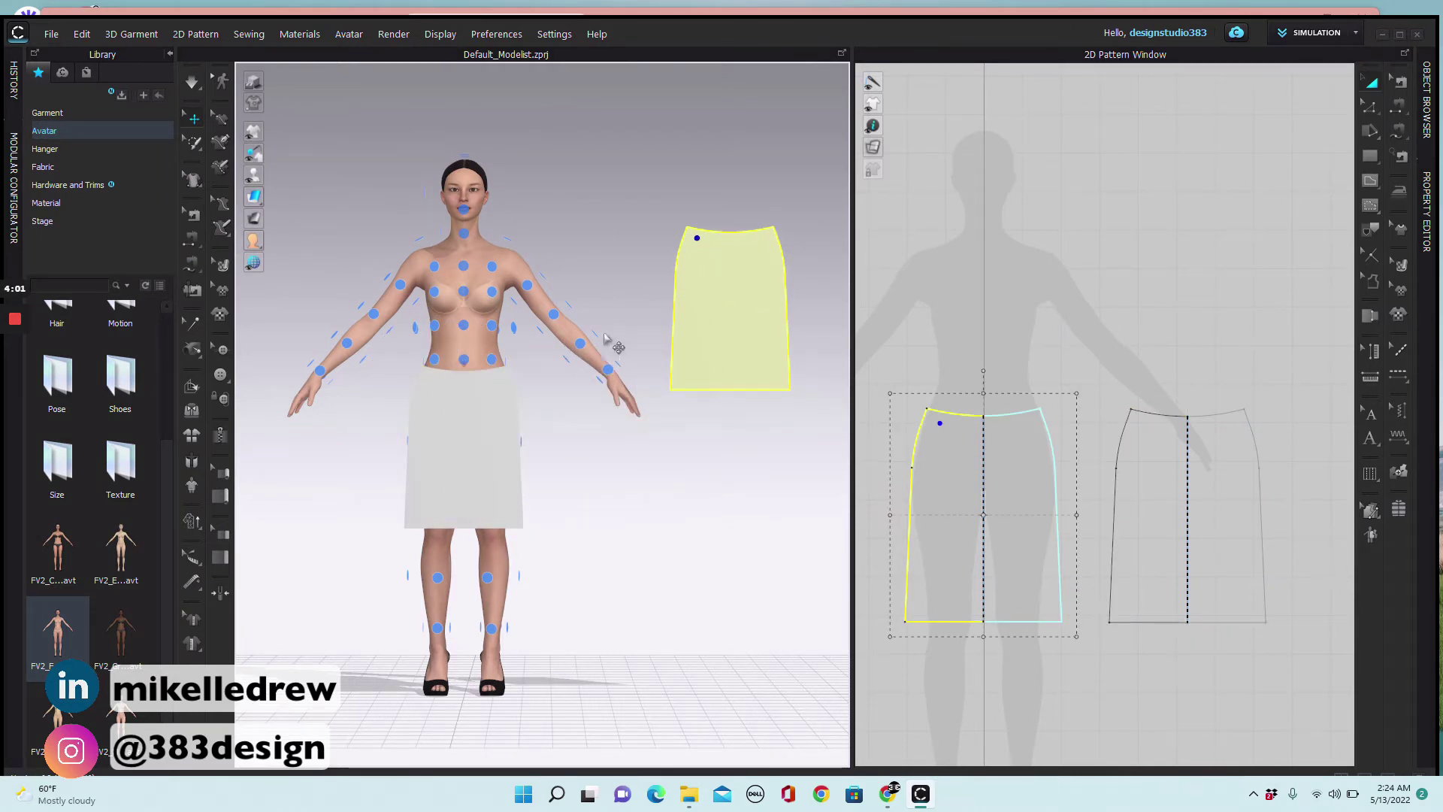
left_click(478, 415)
left_click_drag(477, 414, 743, 457)
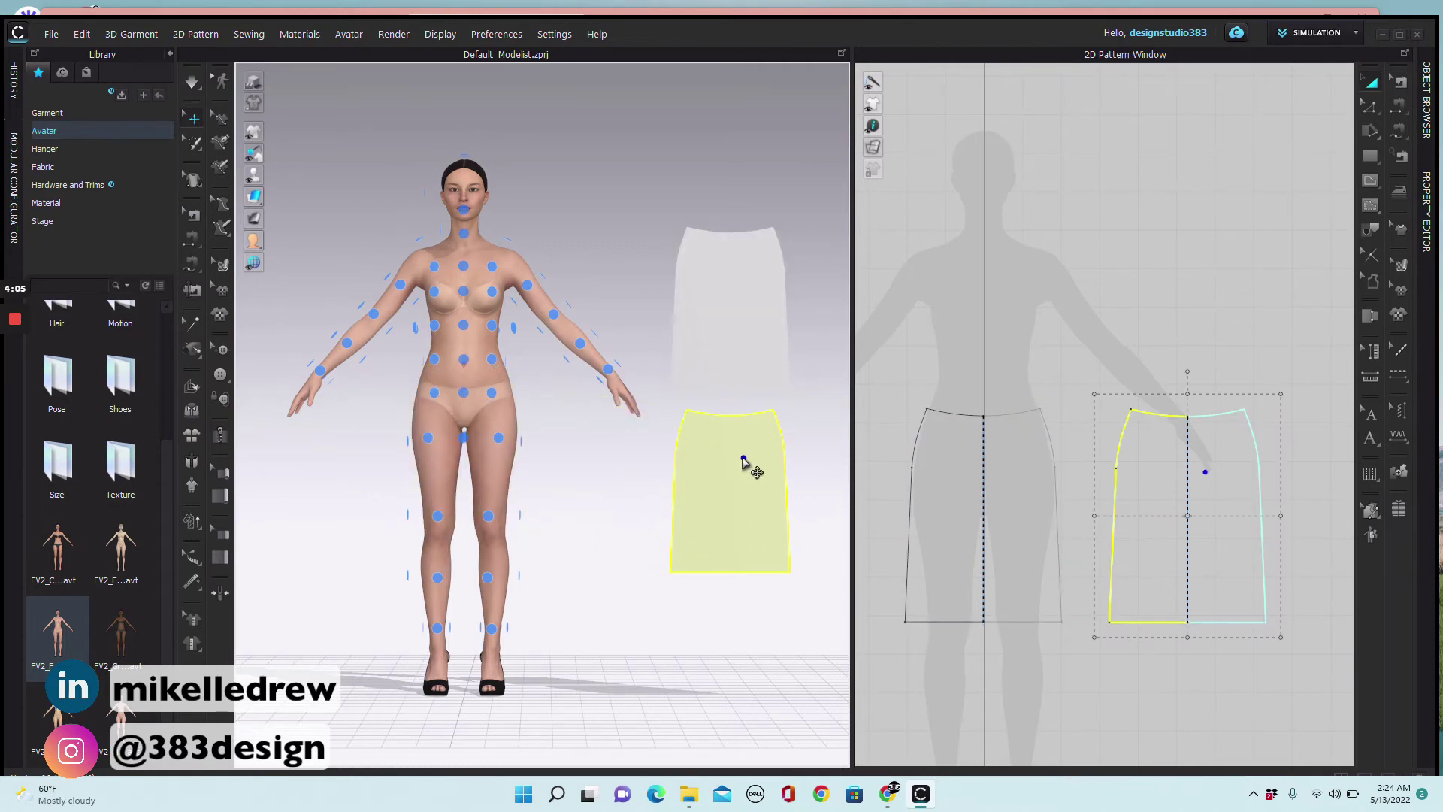
Place one skirt piece on the front hip point and the other on the back hip point
left_click(937, 467)
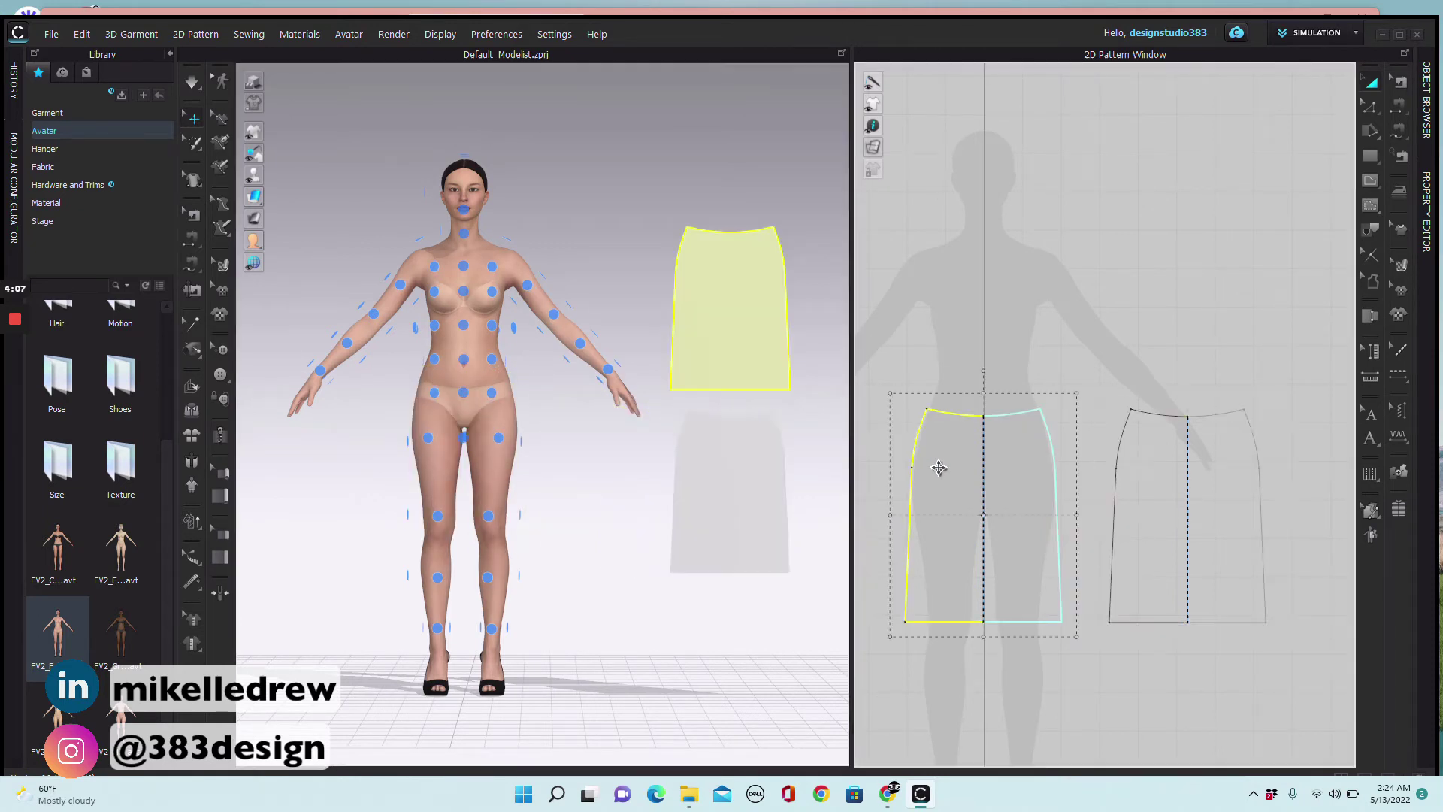
left_click(466, 445)
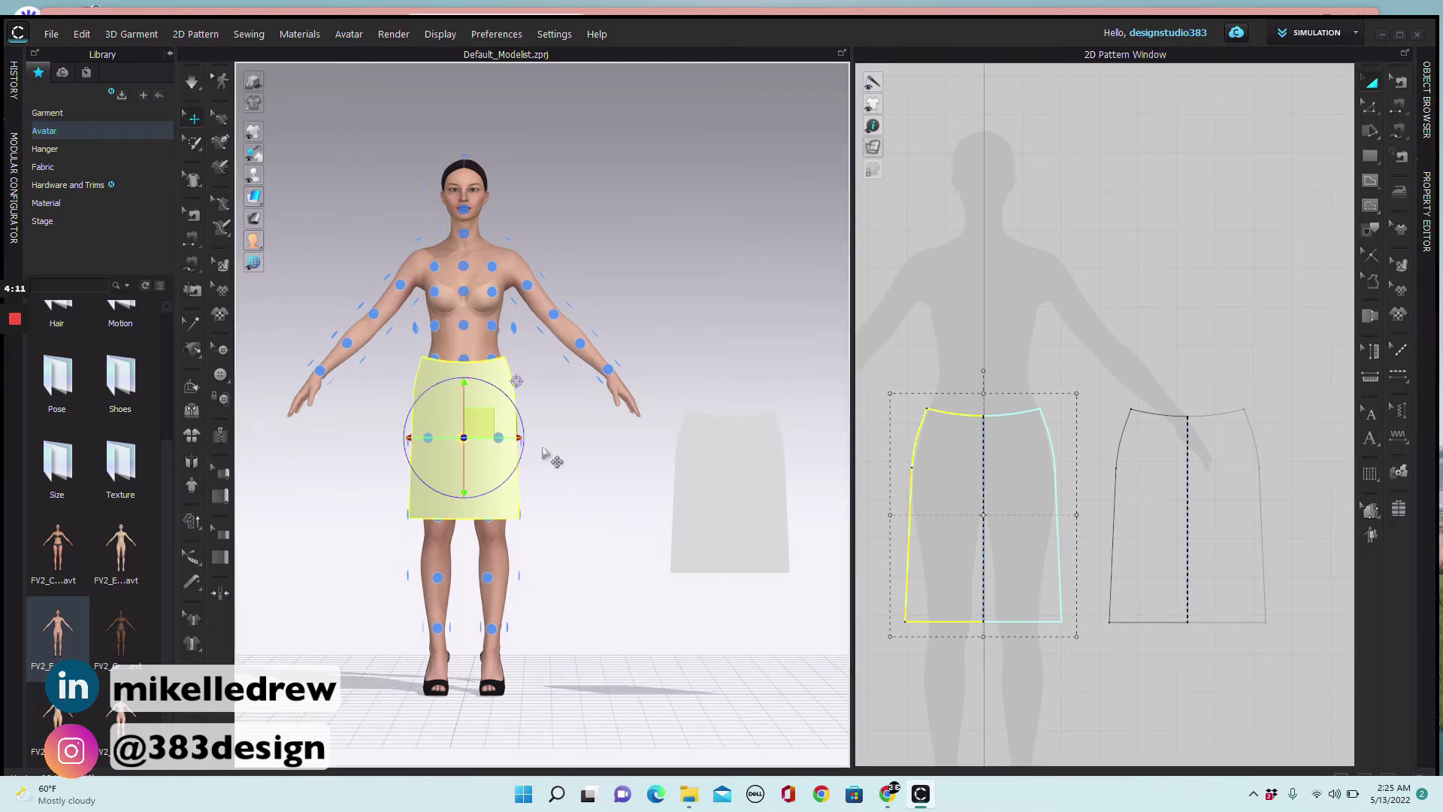
right_click_drag(595, 443, 338, 419)
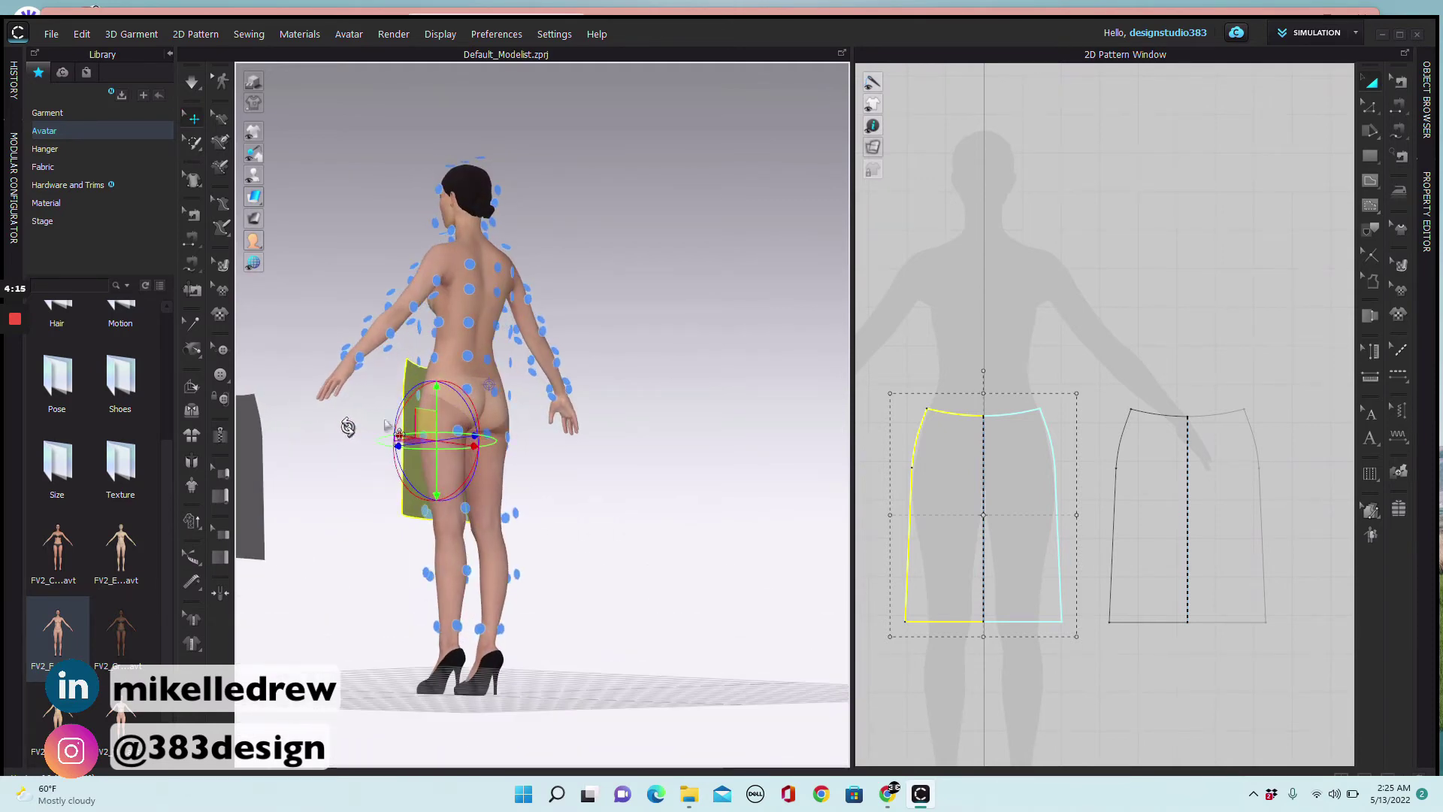
right_click_drag(683, 418, 589, 441)
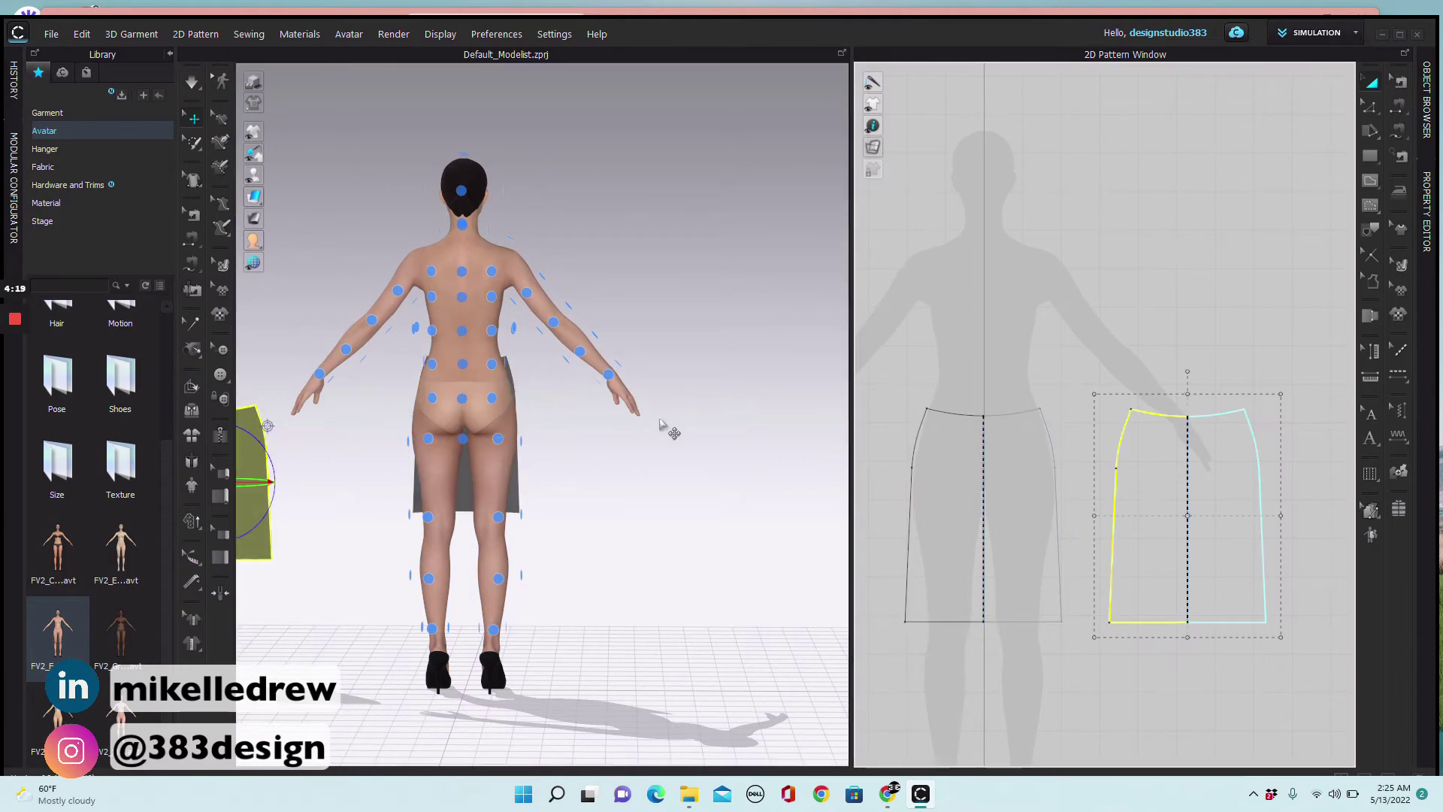
mouse_move(462, 442)
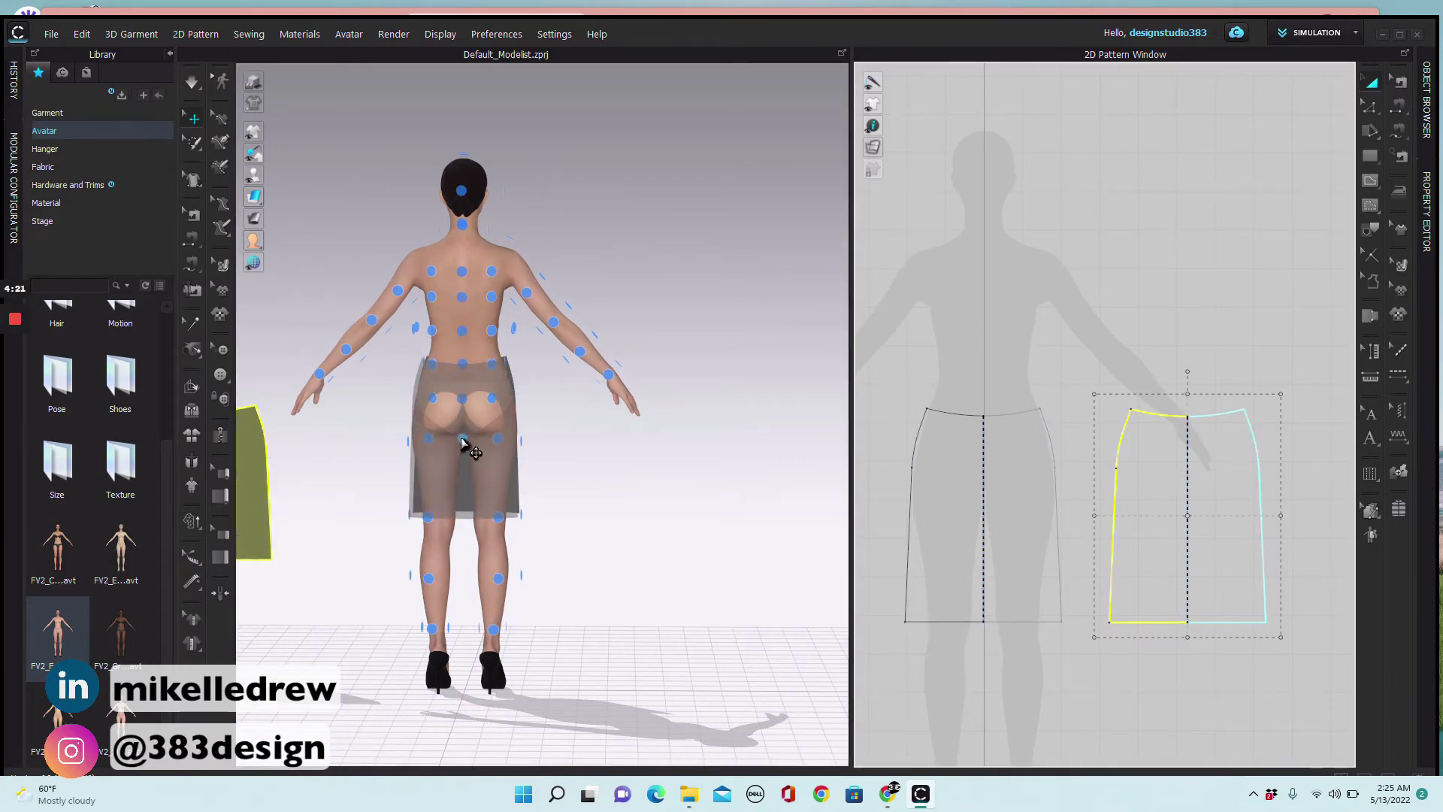
left_click(462, 442)
right_click_drag(558, 461, 866, 449)
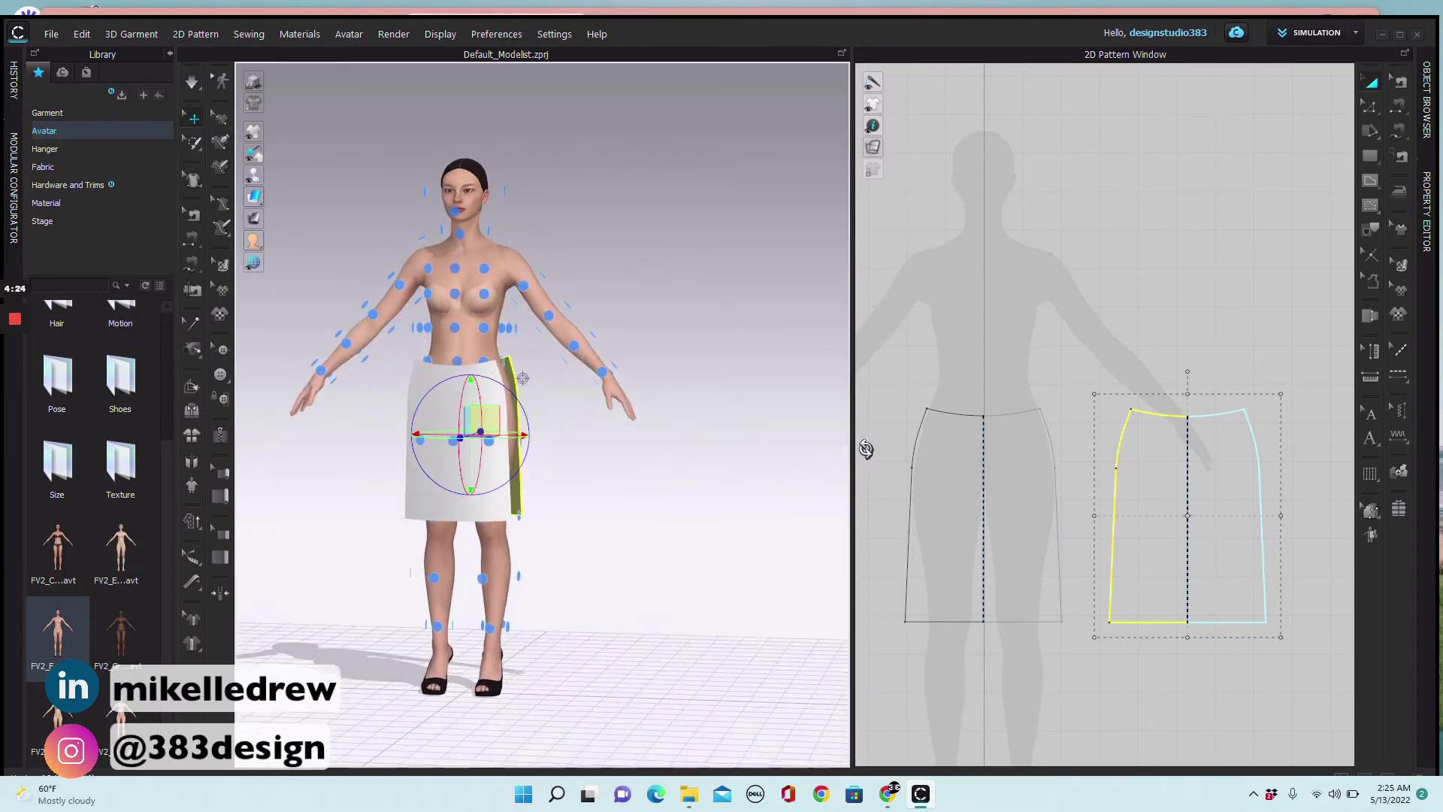
Free-sew the waist-to-hem side lines of the front and back pieces together (22.030 seam)
left_click(1396, 131)
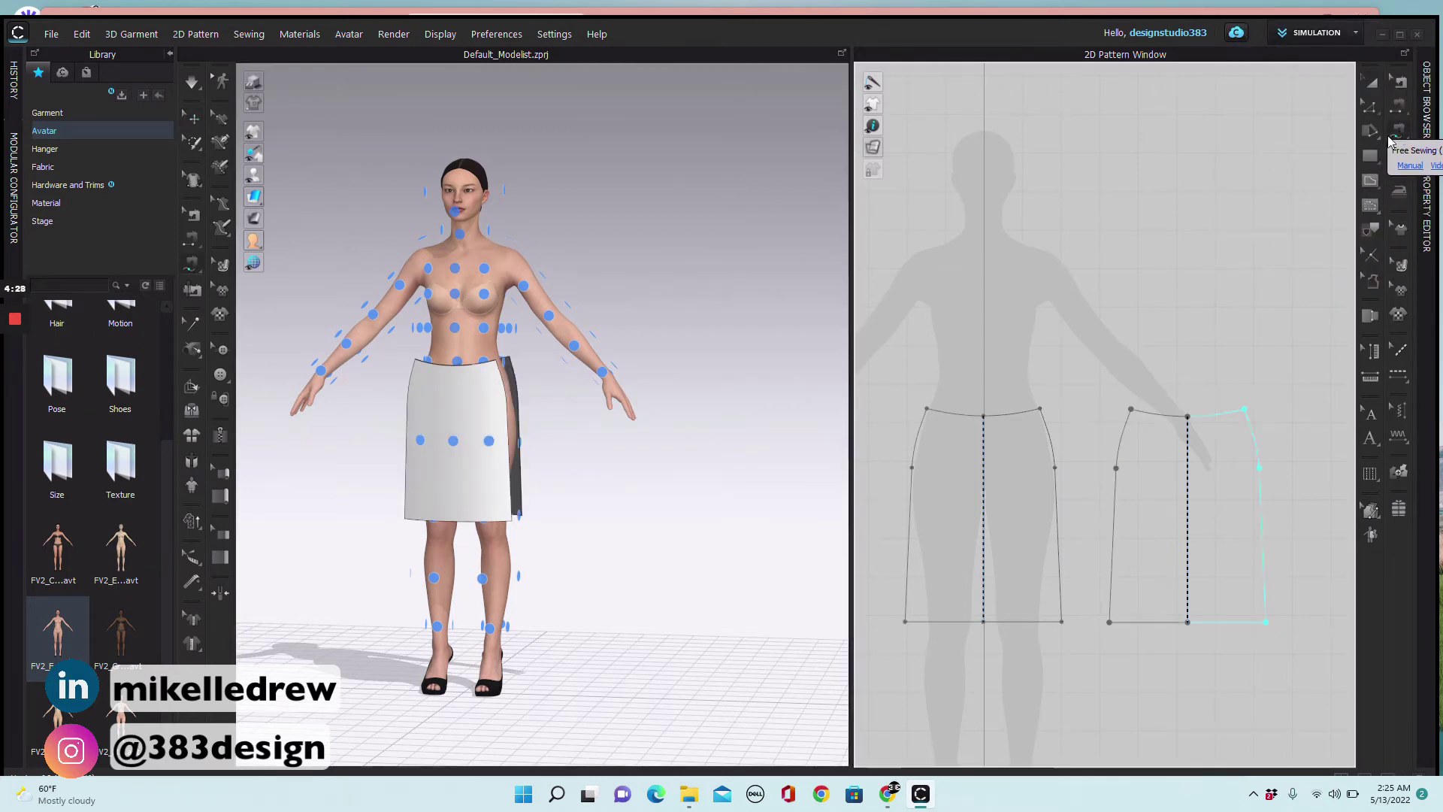
left_click(1040, 410)
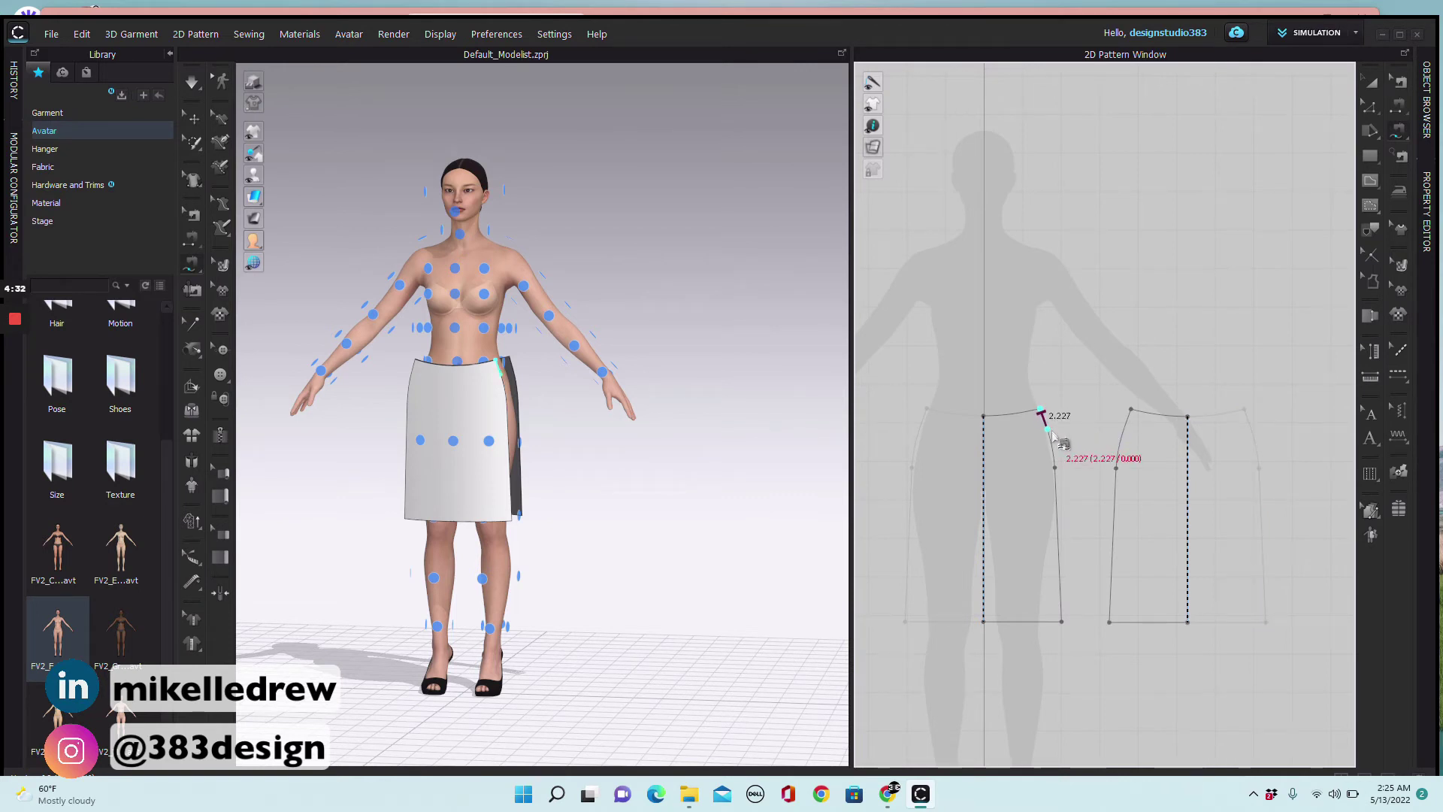
left_click(1060, 621)
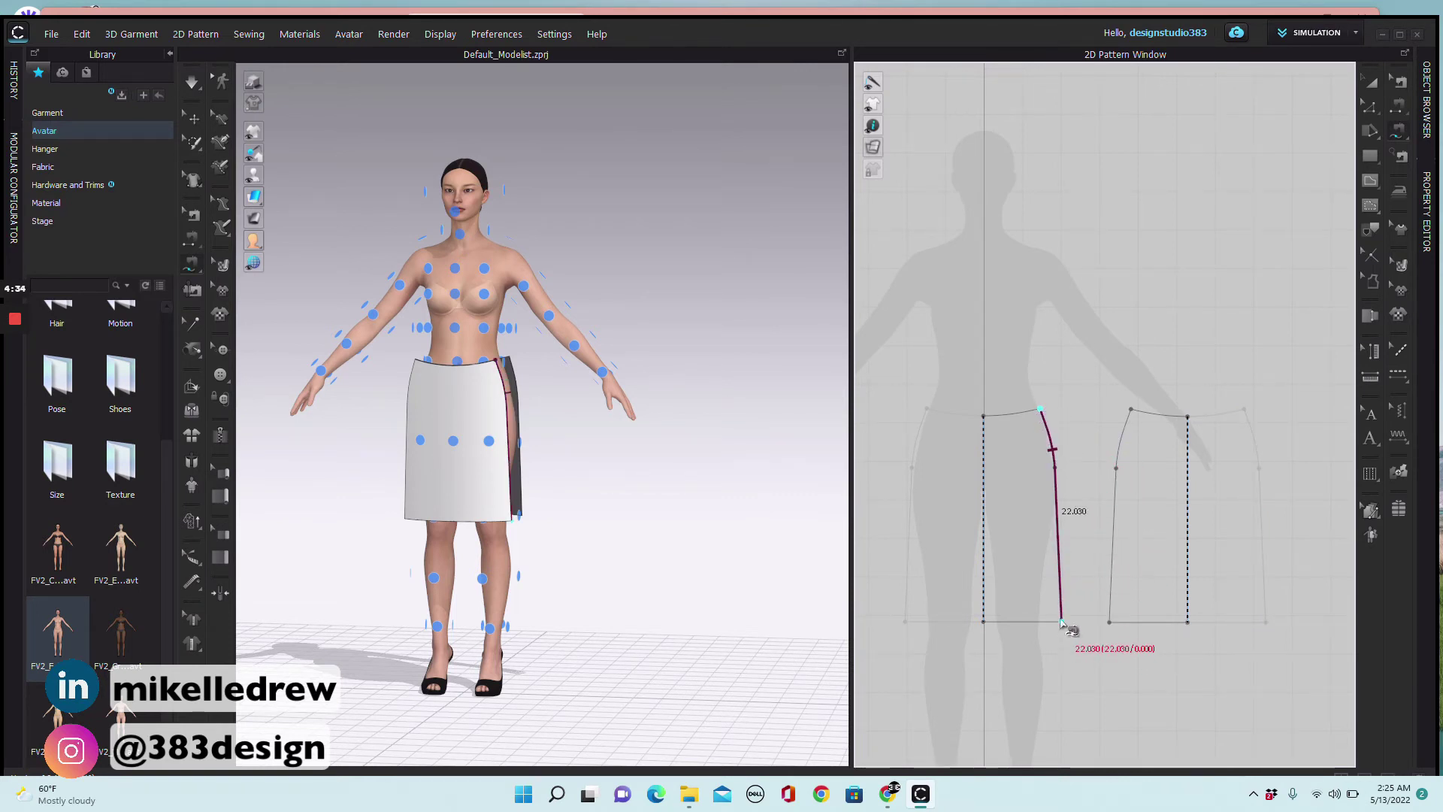
left_click(1131, 410)
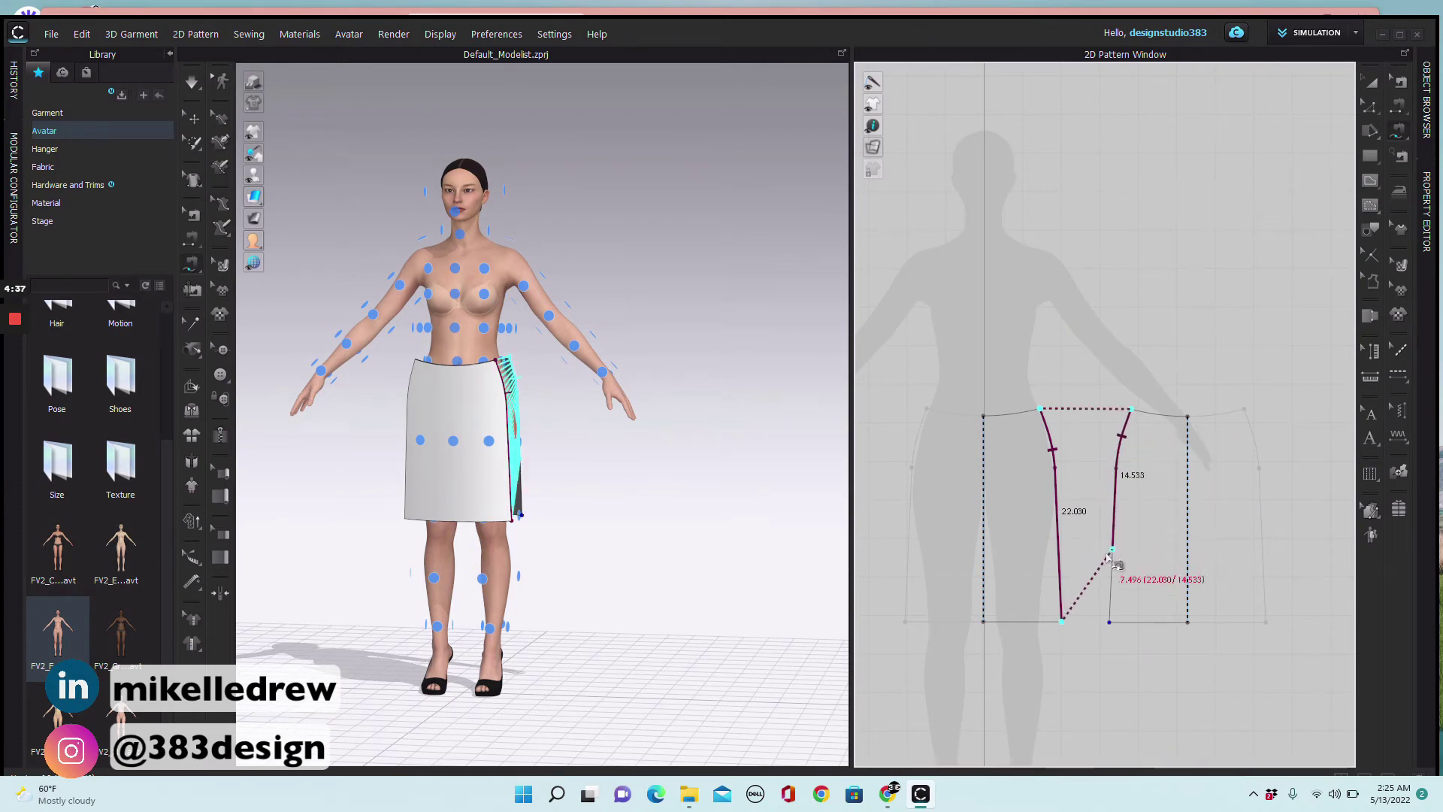
left_click(1107, 623)
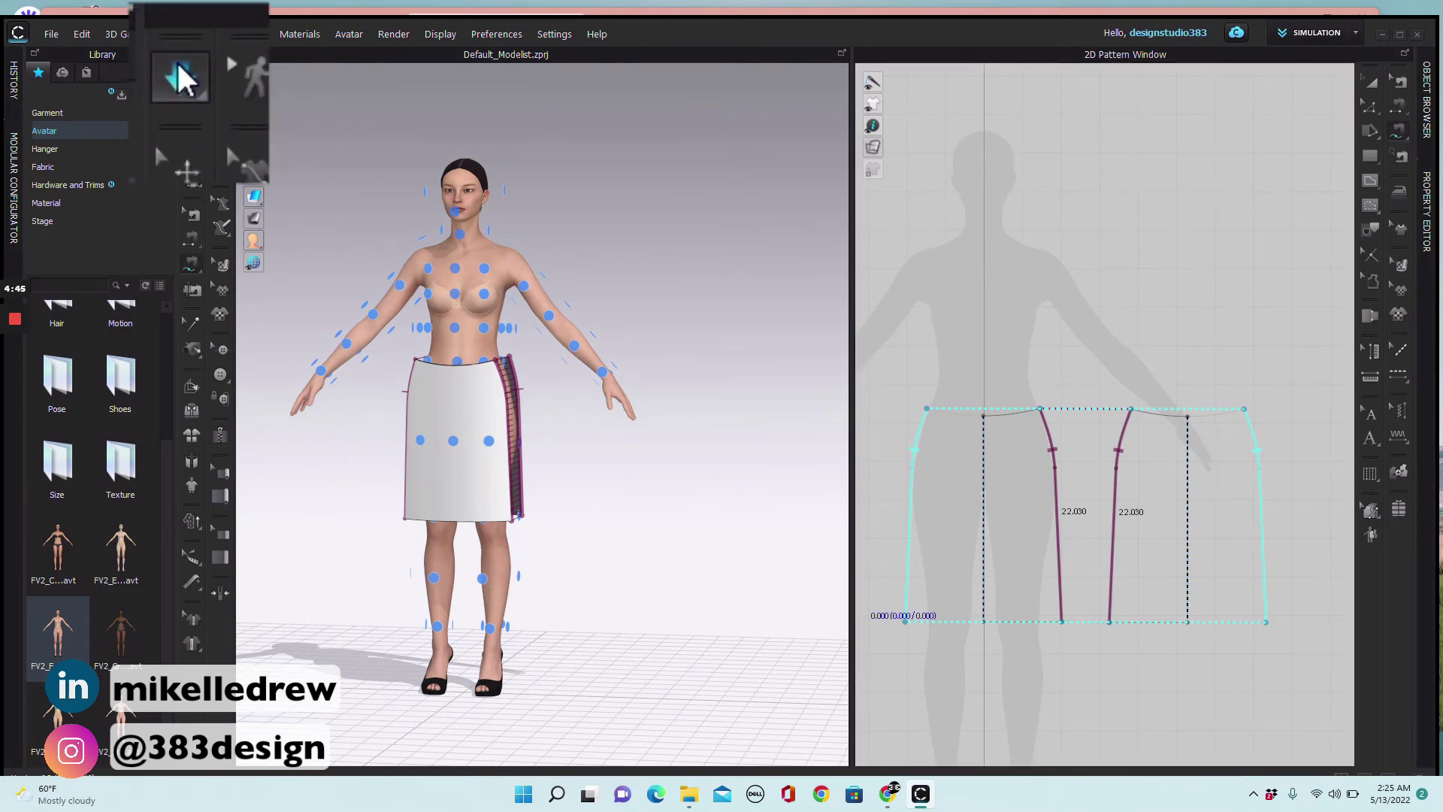
Run the simulation and orbit the view to inspect the draped white pencil skirt
left_click(180, 75)
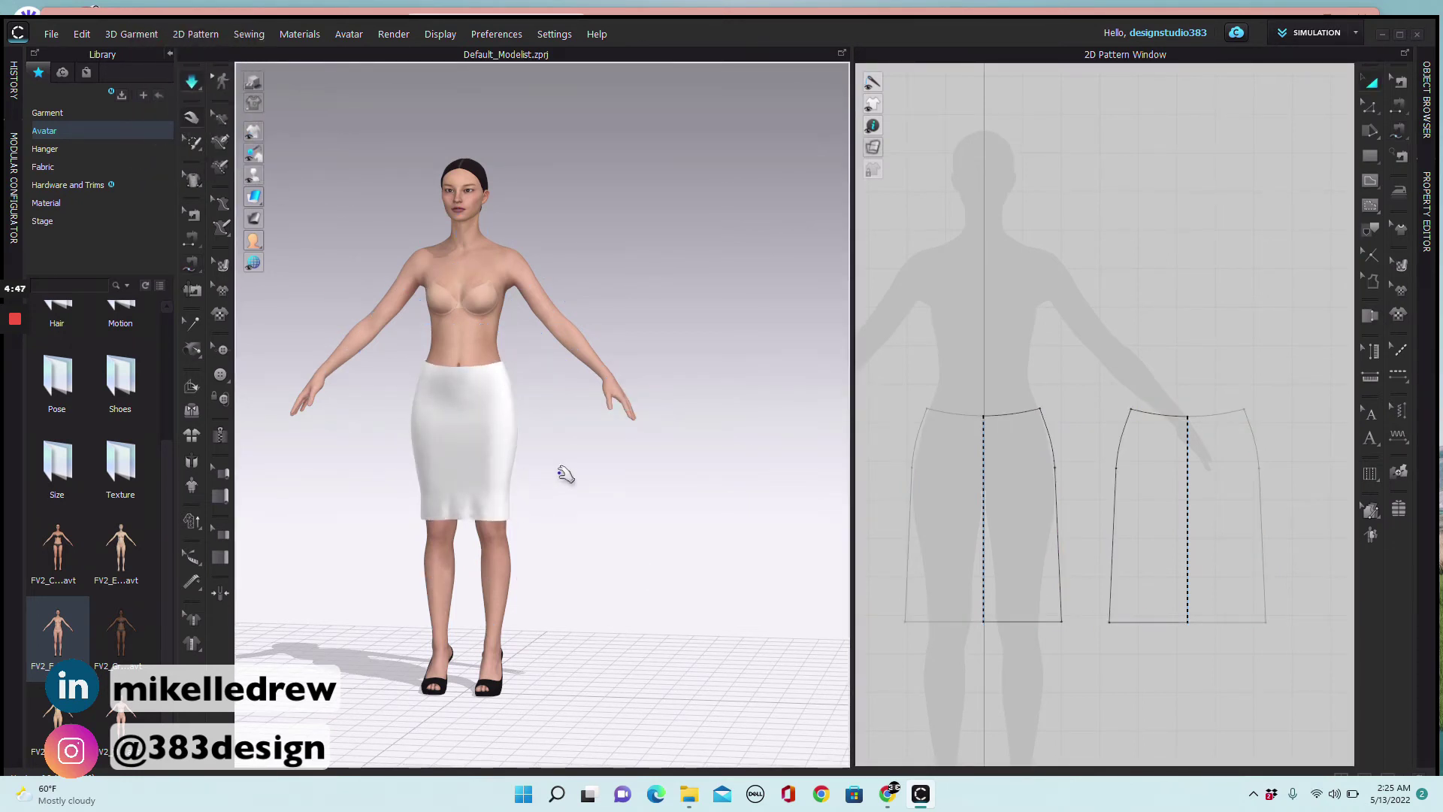
right_click_drag(565, 474, 592, 473)
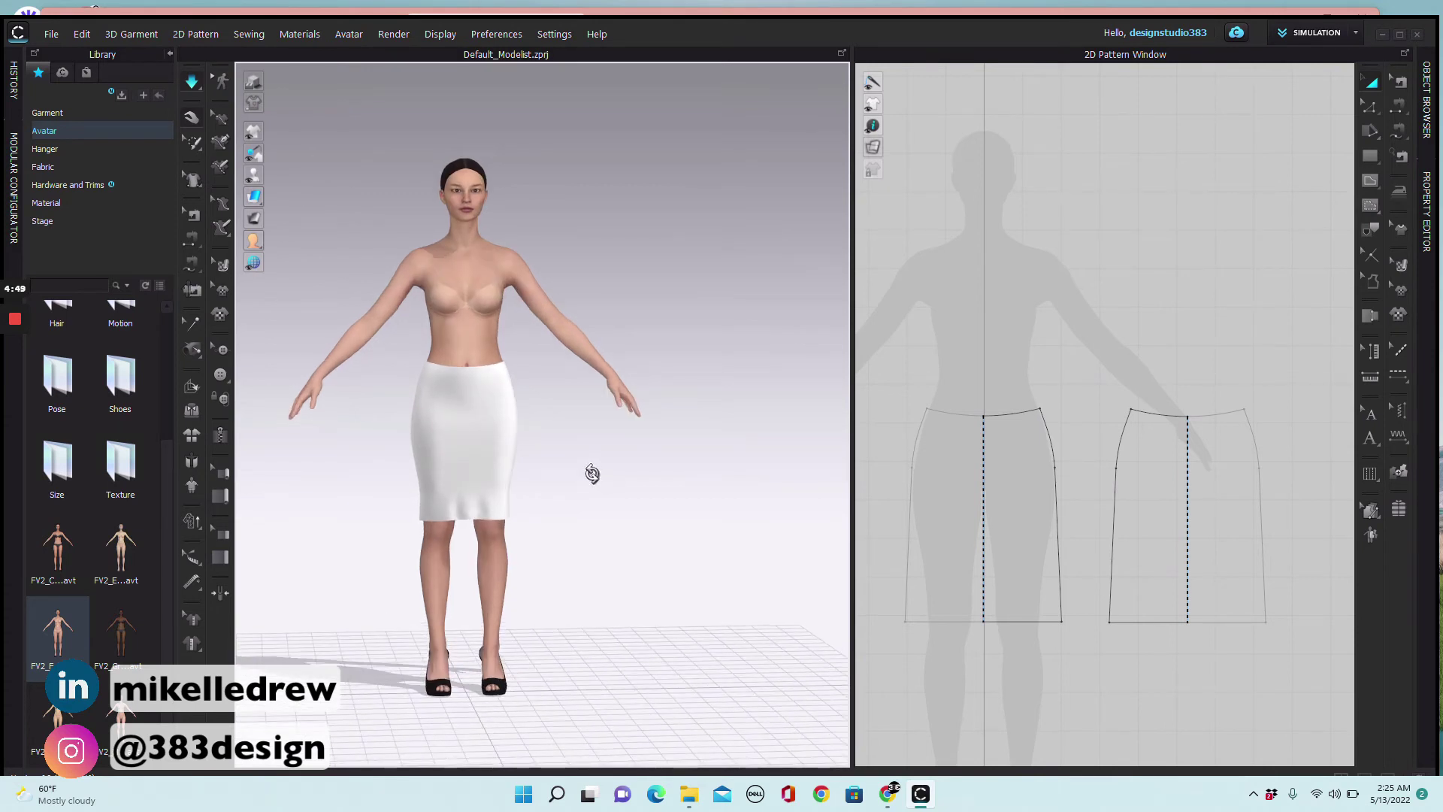
scroll(601, 464, "up", 4)
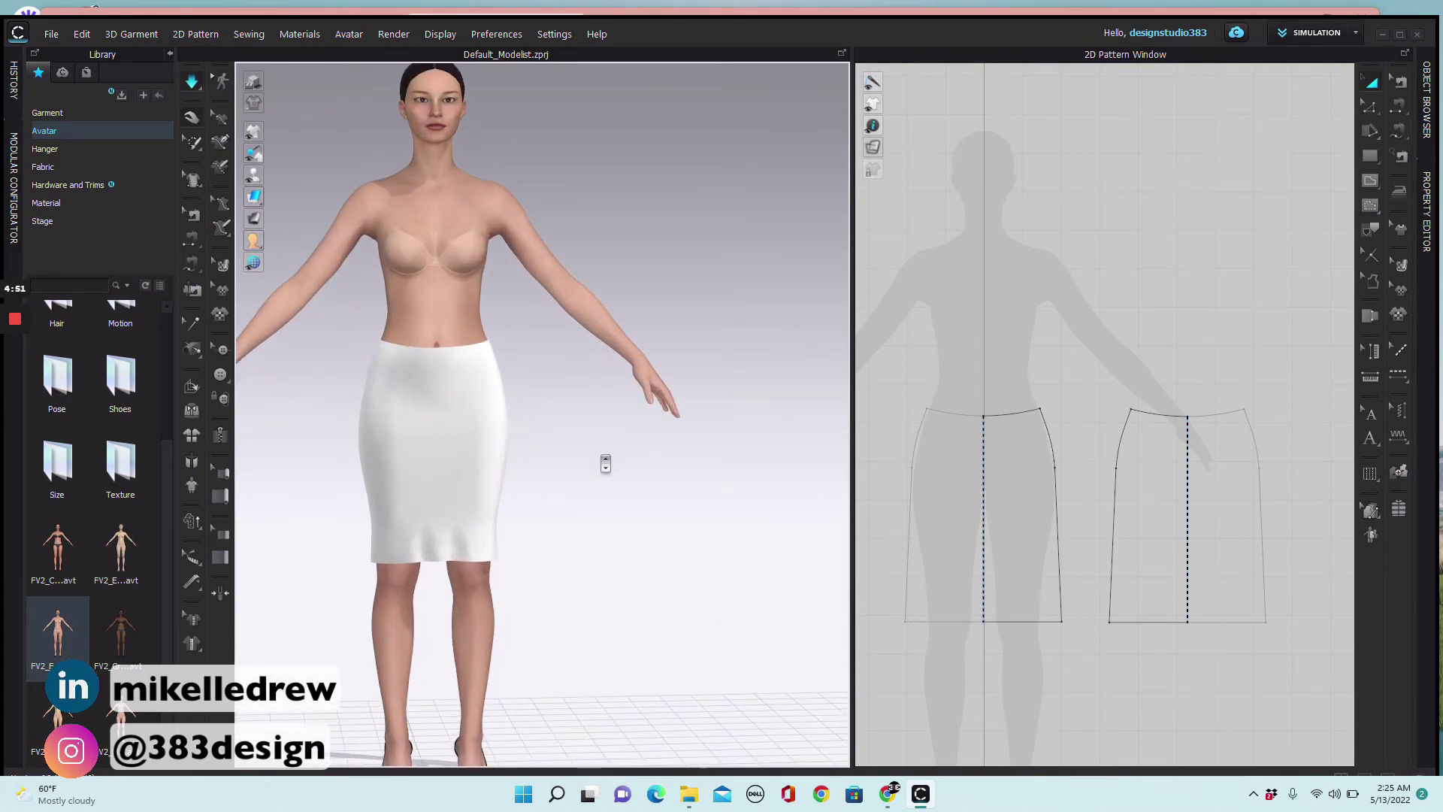